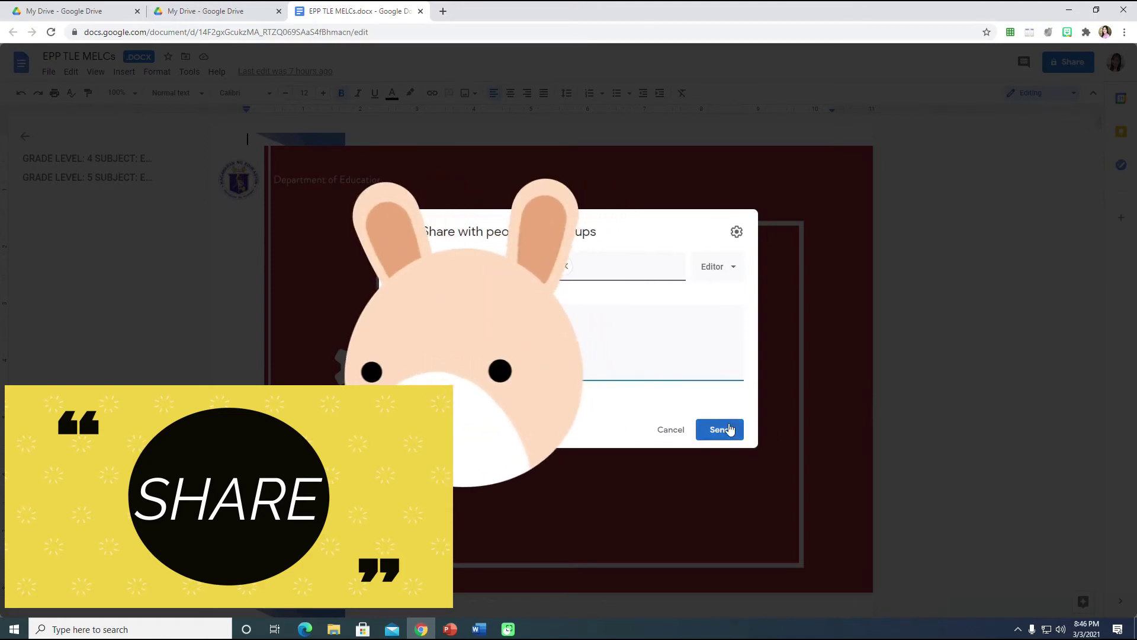
Open the access-role list for the recipient in the EPP TLE MELCs share dialog.
click(729, 271)
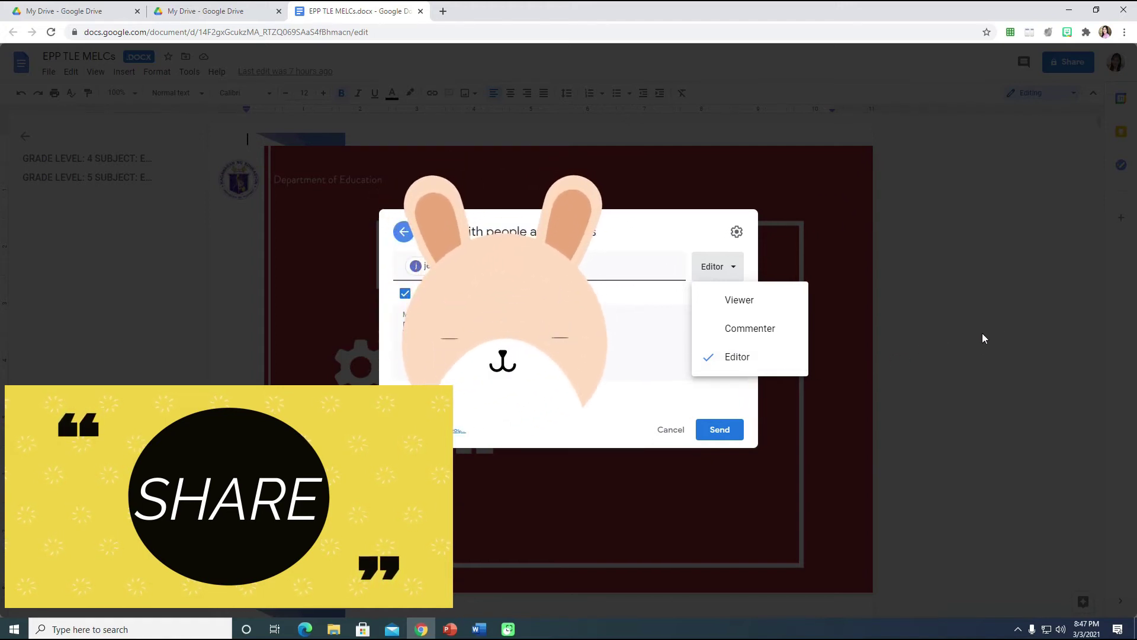
Send the EPP TLE MELCs invitation with Editor access, then close the document.
click(741, 398)
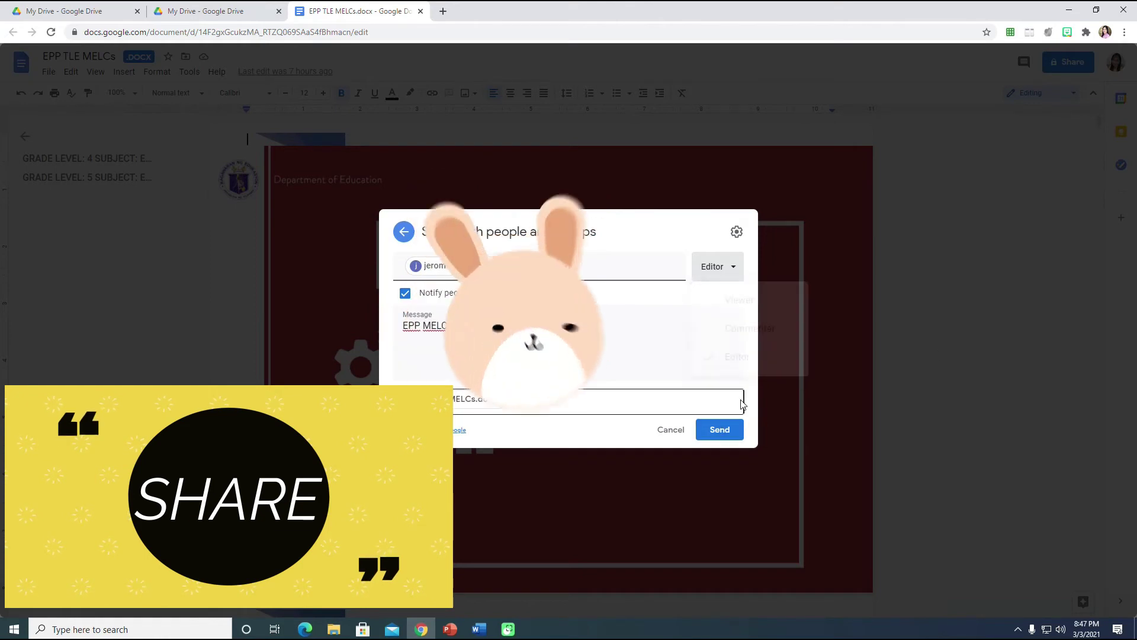
click(720, 430)
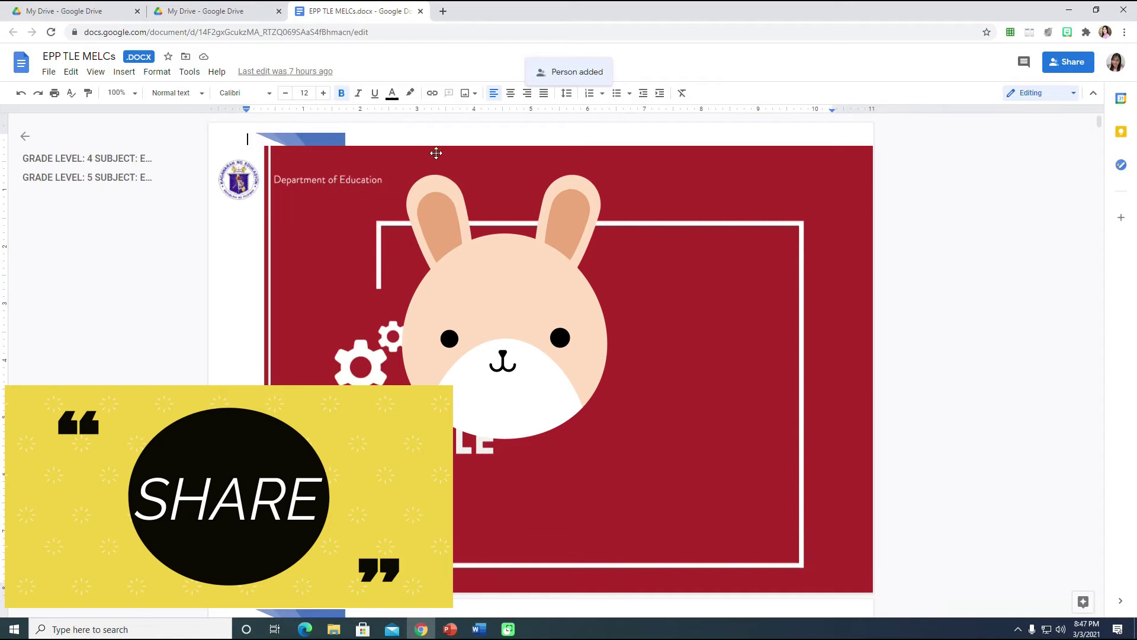
click(420, 12)
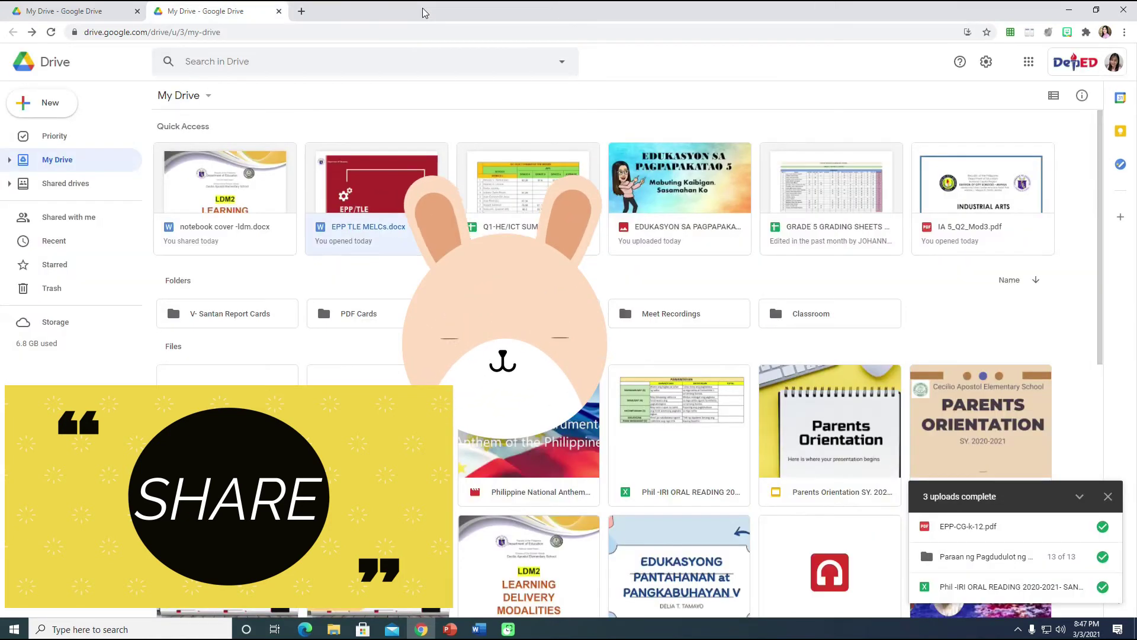
From the Shared drives page, create a shared drive named 'LDM2 Grade 5'.
click(65, 187)
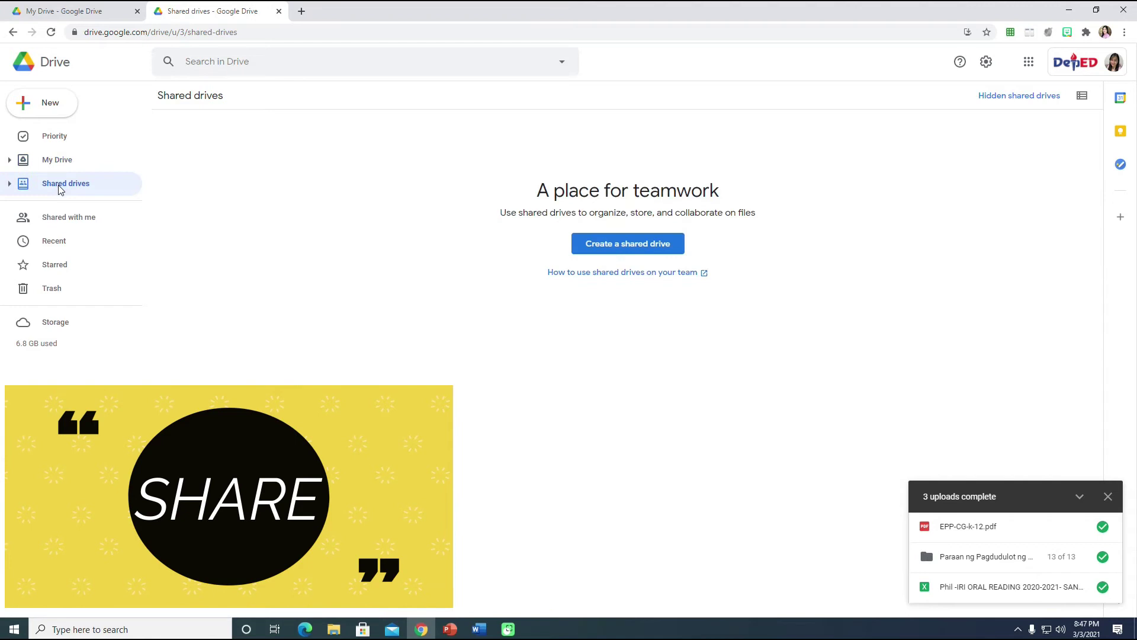
click(628, 248)
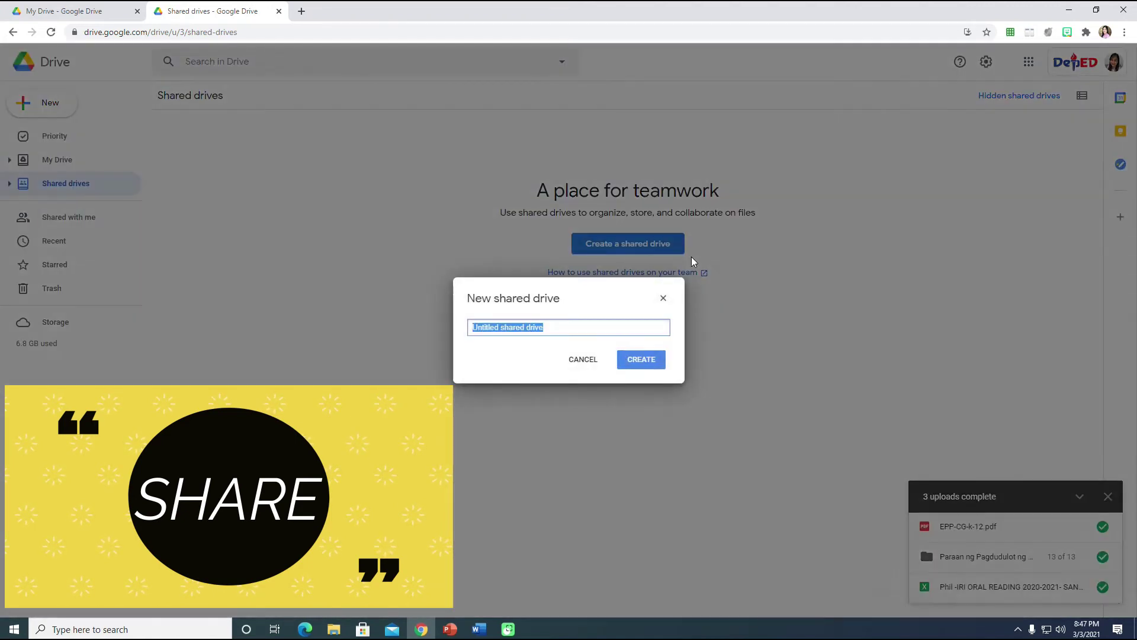
key(BackSpace)
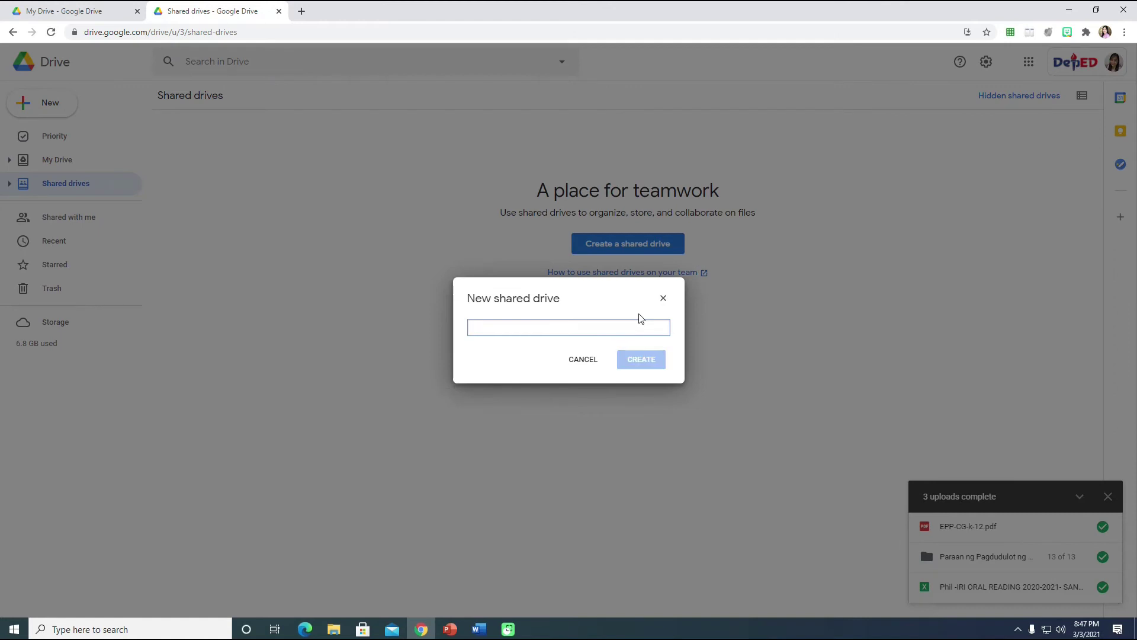
text(LDM2 Grade 5)
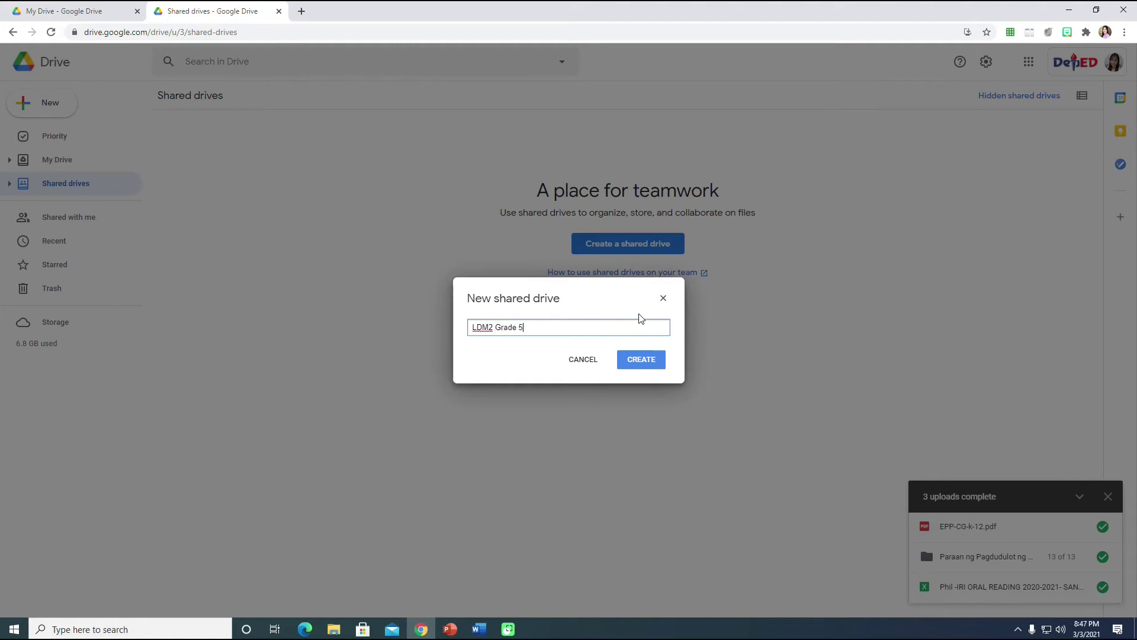
click(642, 362)
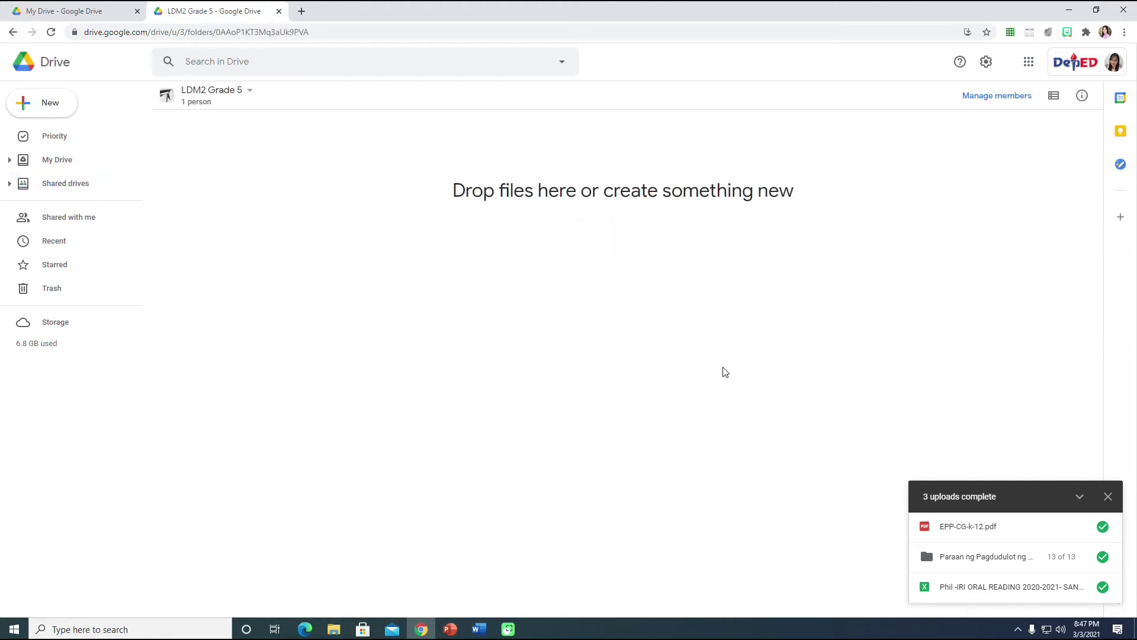
click(243, 93)
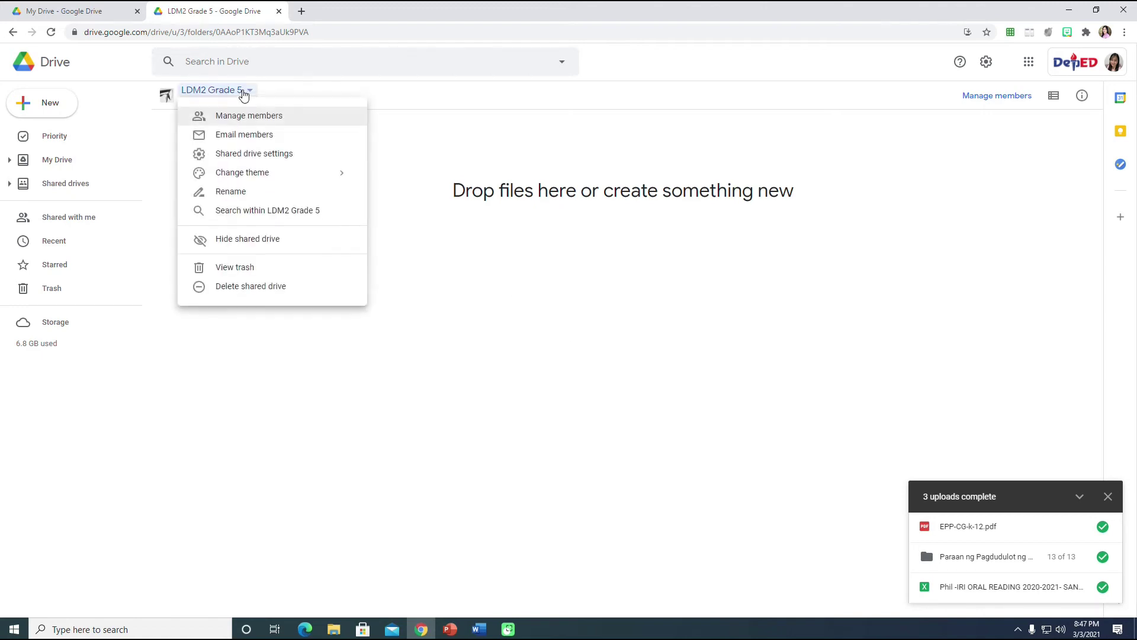
Add three teachers' e-mail addresses as Content managers of LDM2 Grade 5 and send the invitations.
click(277, 117)
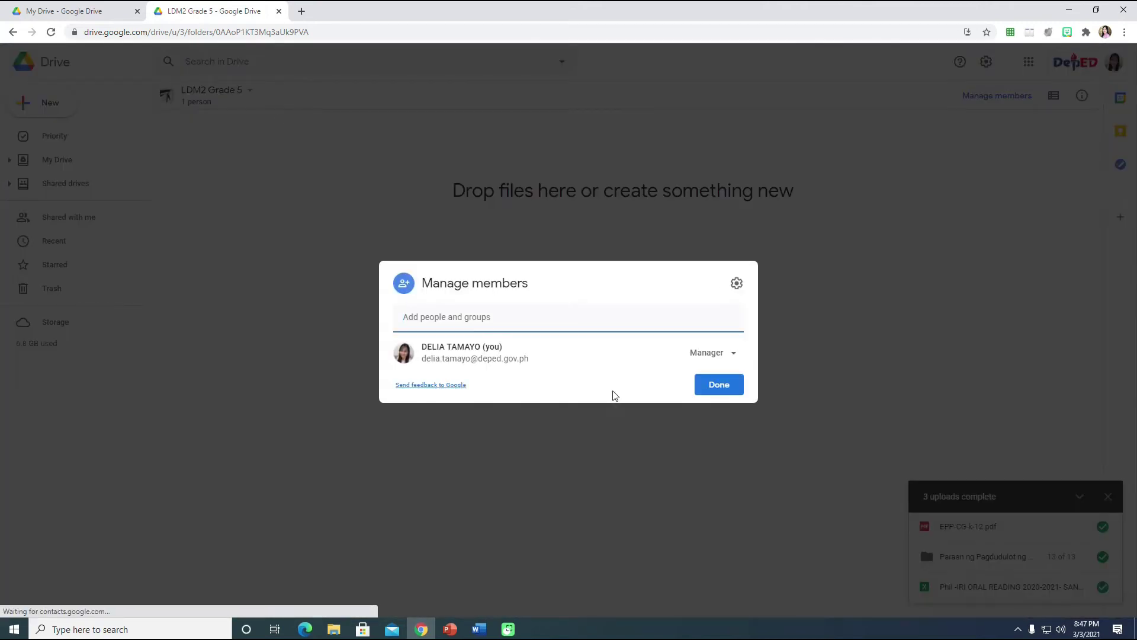
mouse_move(597, 350)
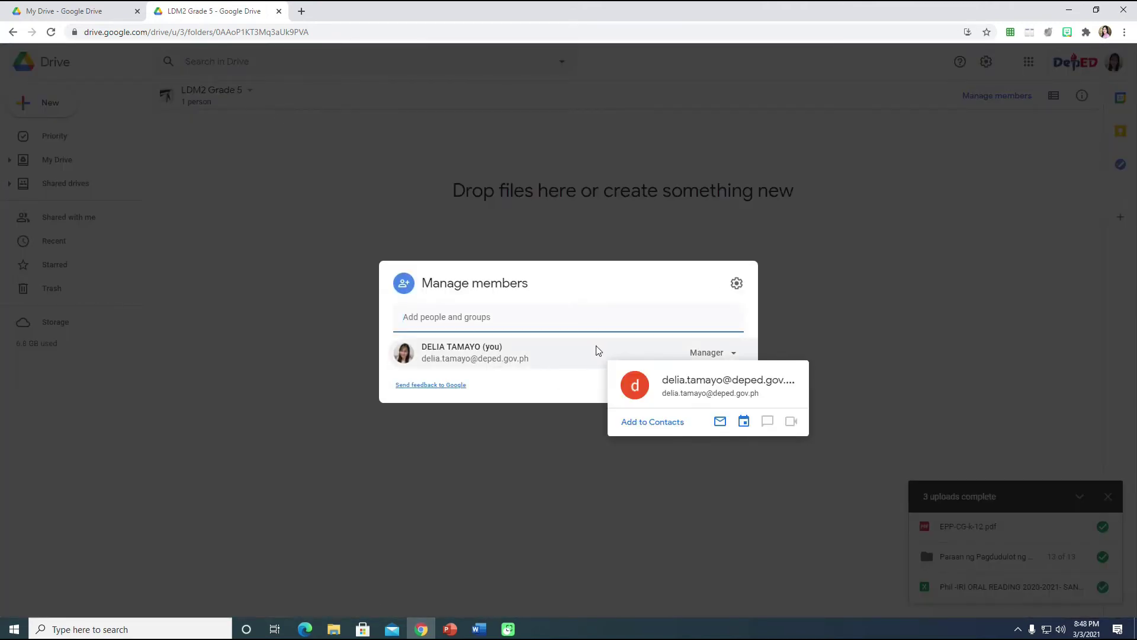
key(ctrl+v)
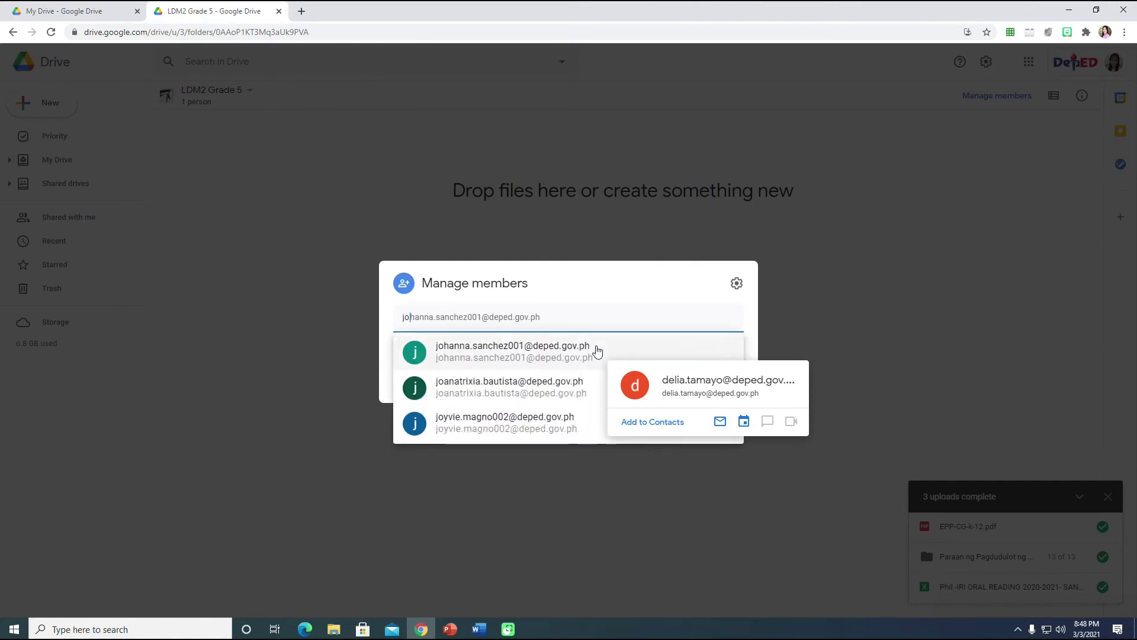
click(517, 359)
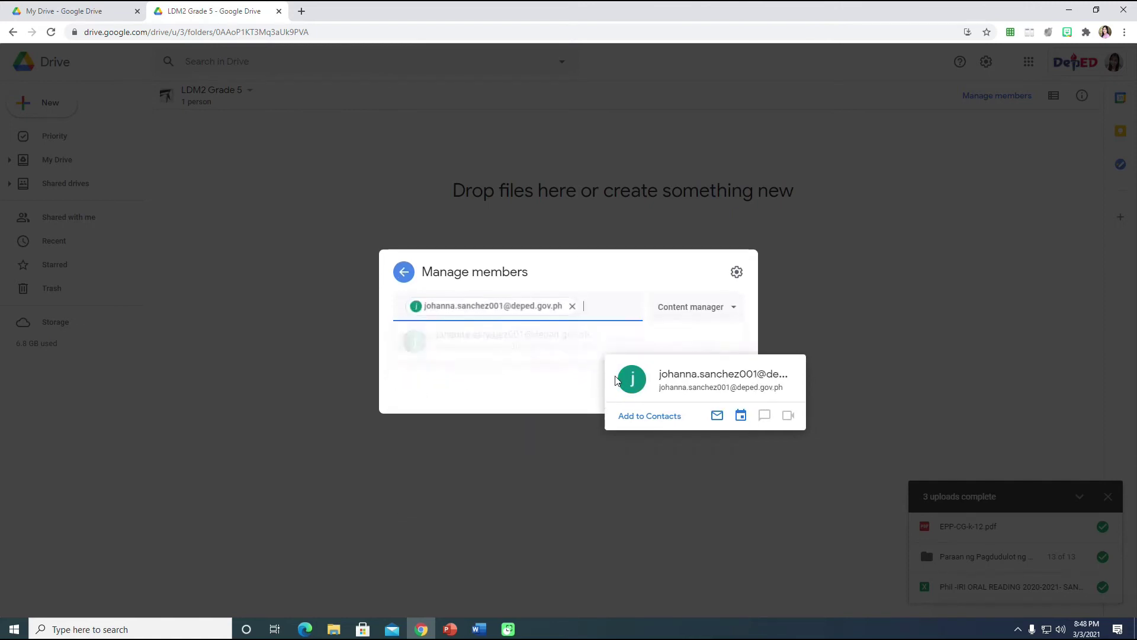
key(ctrl+v)
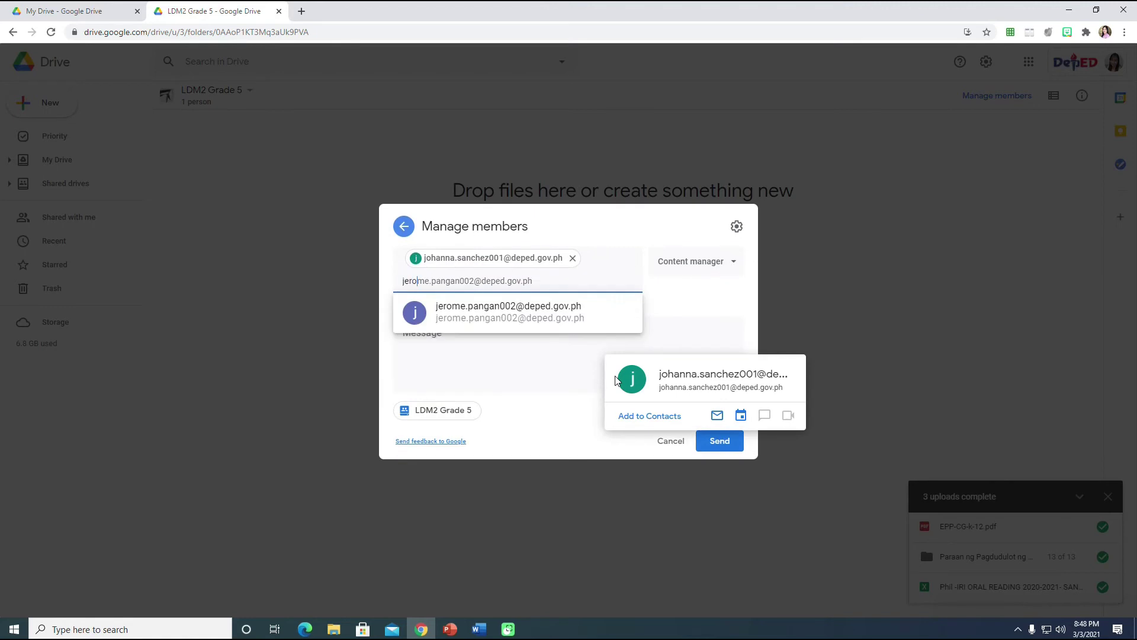
click(545, 315)
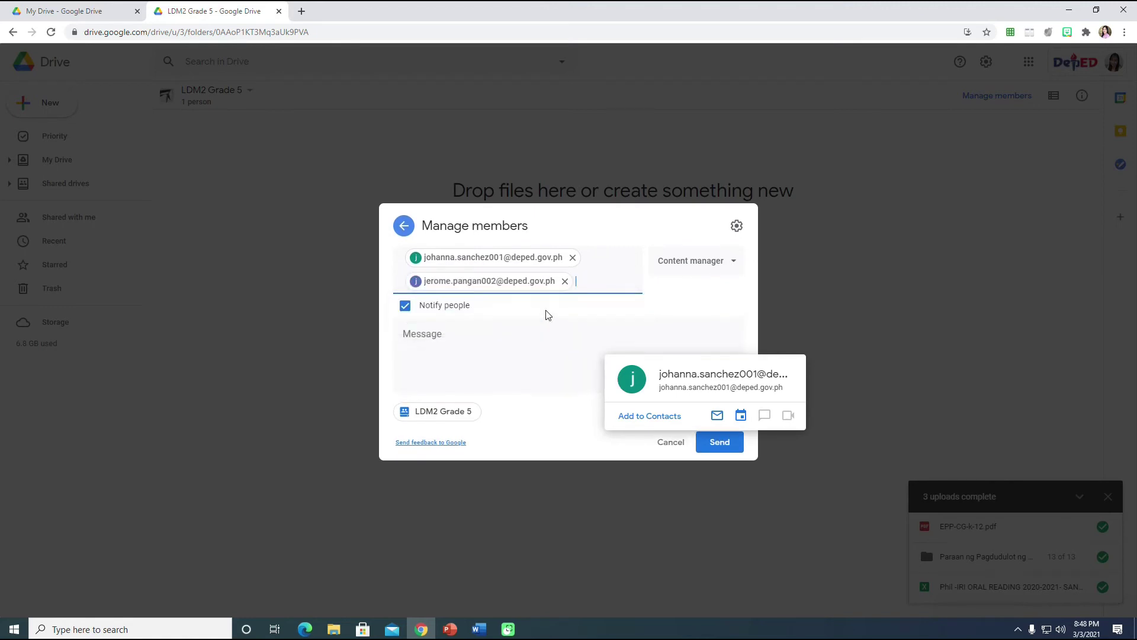
key(ctrl+v)
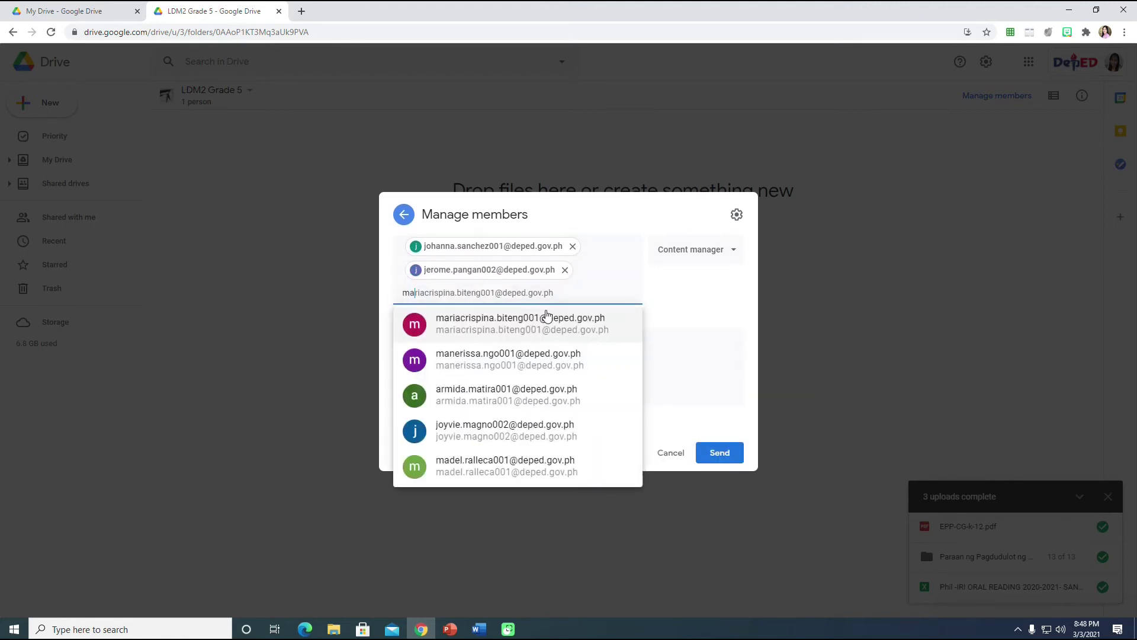
click(546, 315)
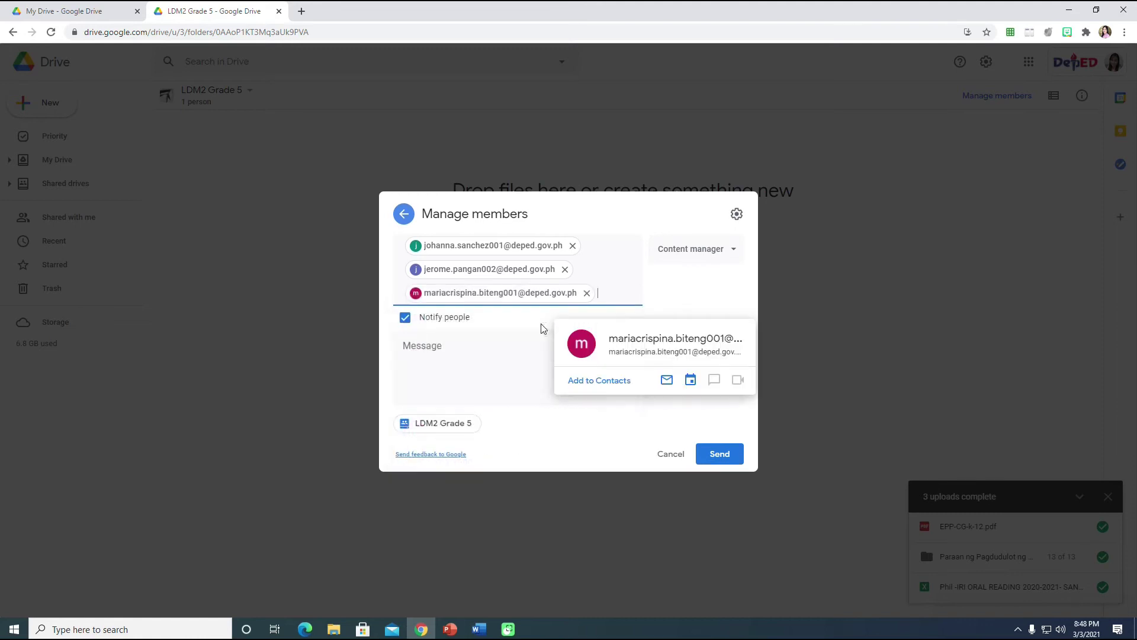
click(720, 455)
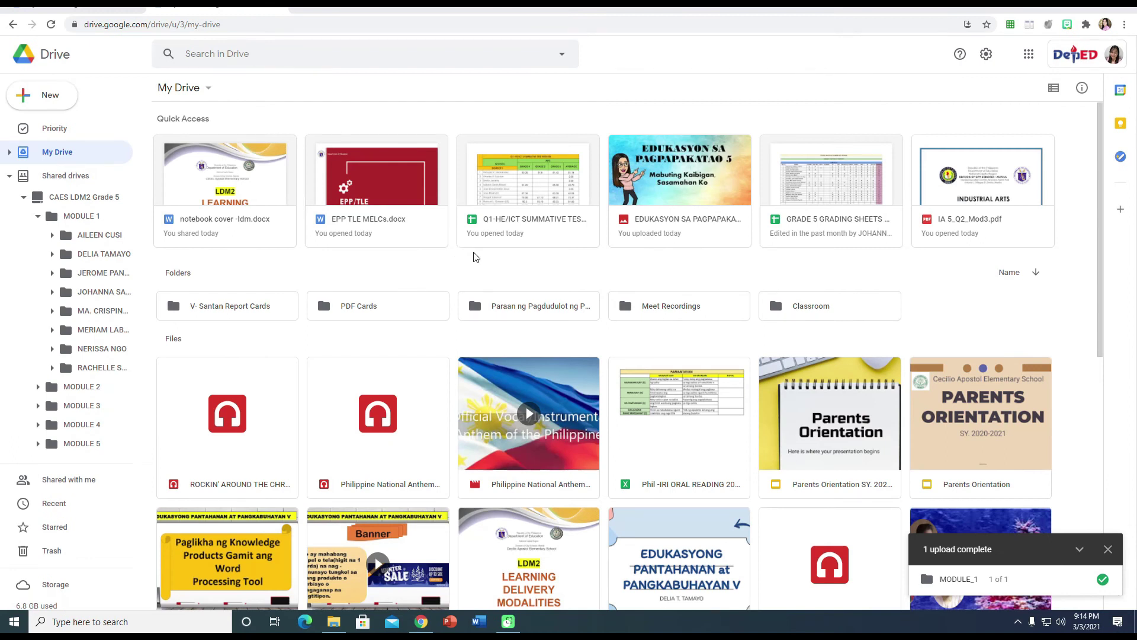
Go to Shared drives, enter CAES LDM2 Grade 5, and open its MODULE 1 folder.
click(56, 177)
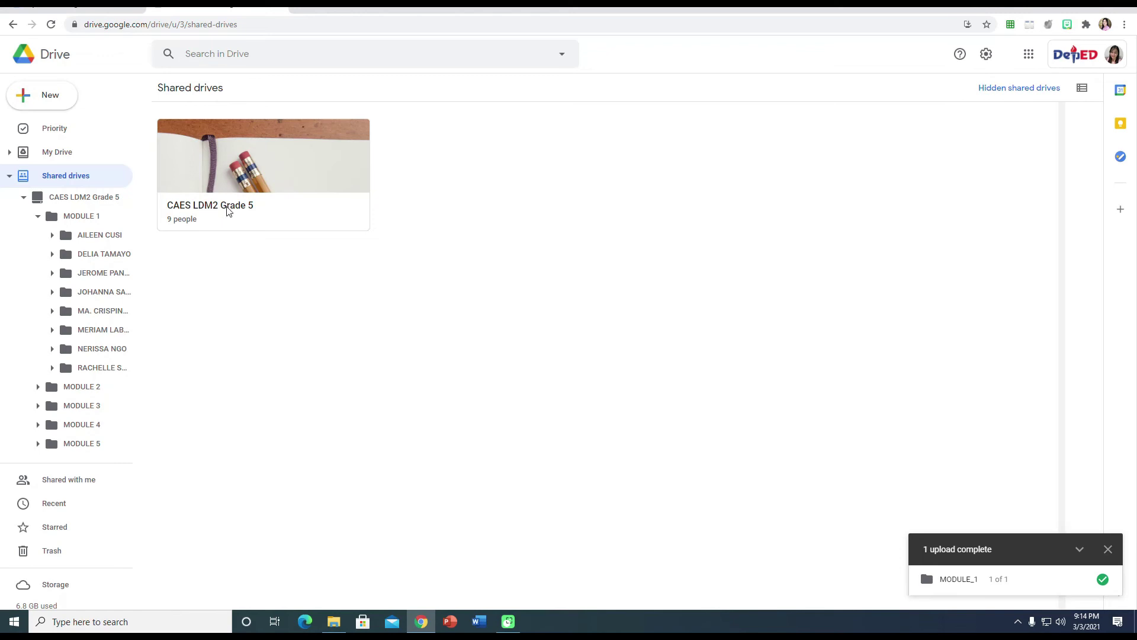
click(208, 205)
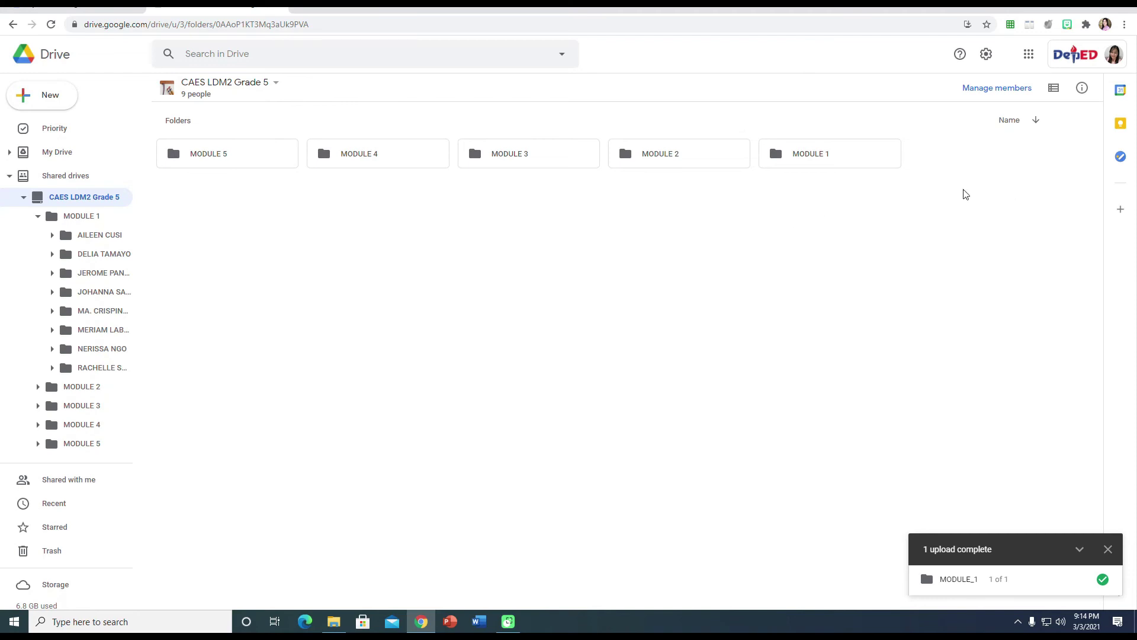
double_click(813, 155)
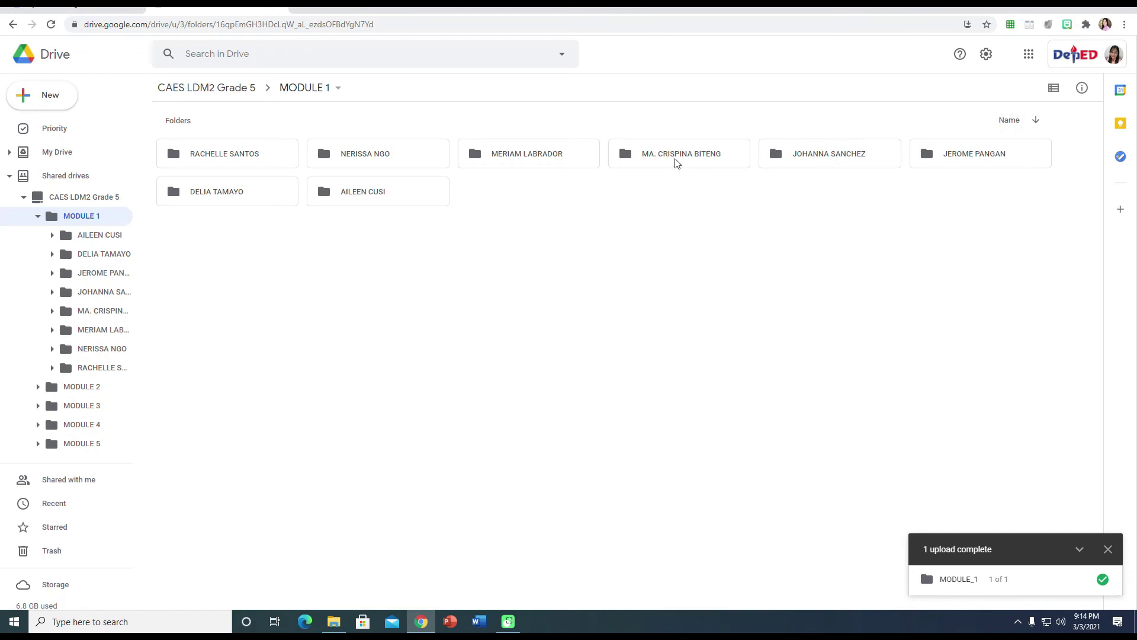
Browse two teacher folders in MODULE 1, then switch to the MODULE 2 folder.
double_click(224, 195)
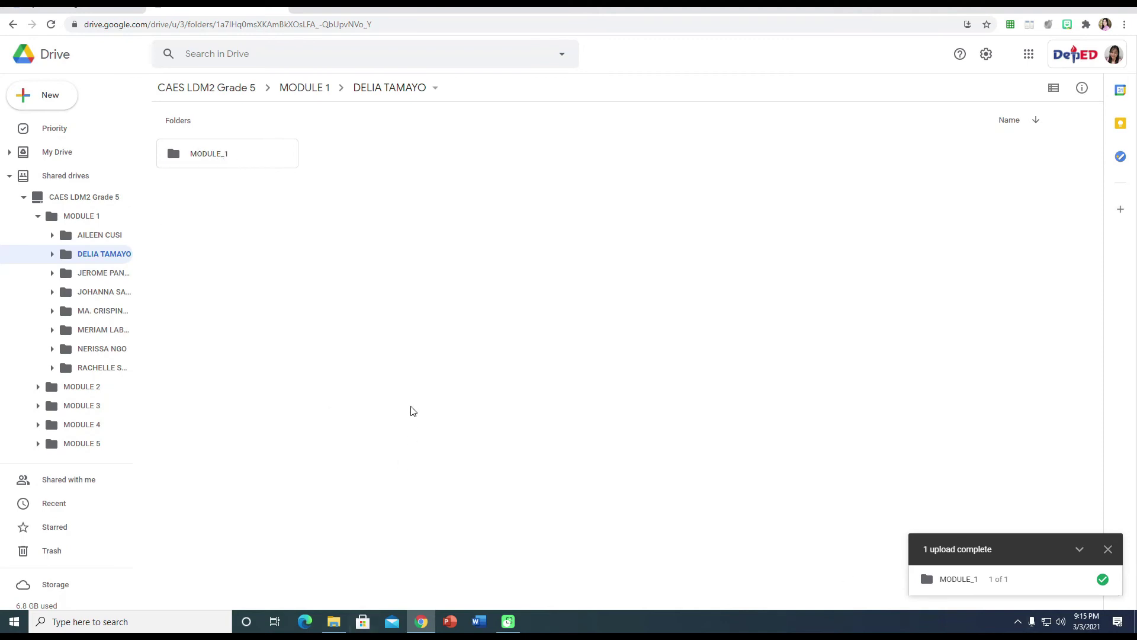
click(14, 24)
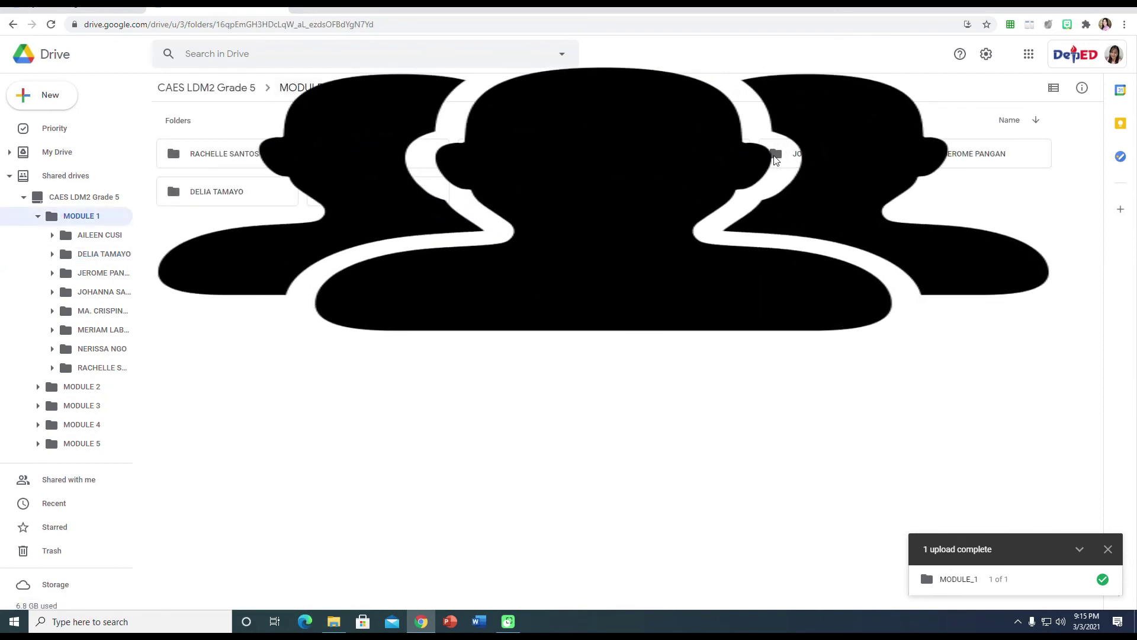
double_click(797, 153)
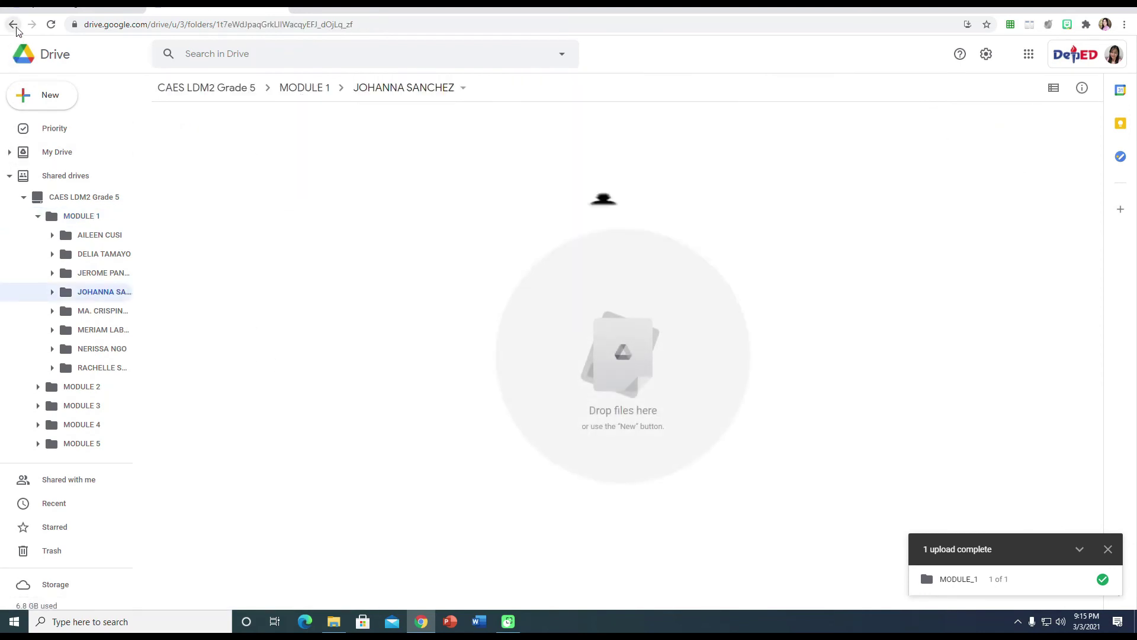
click(14, 25)
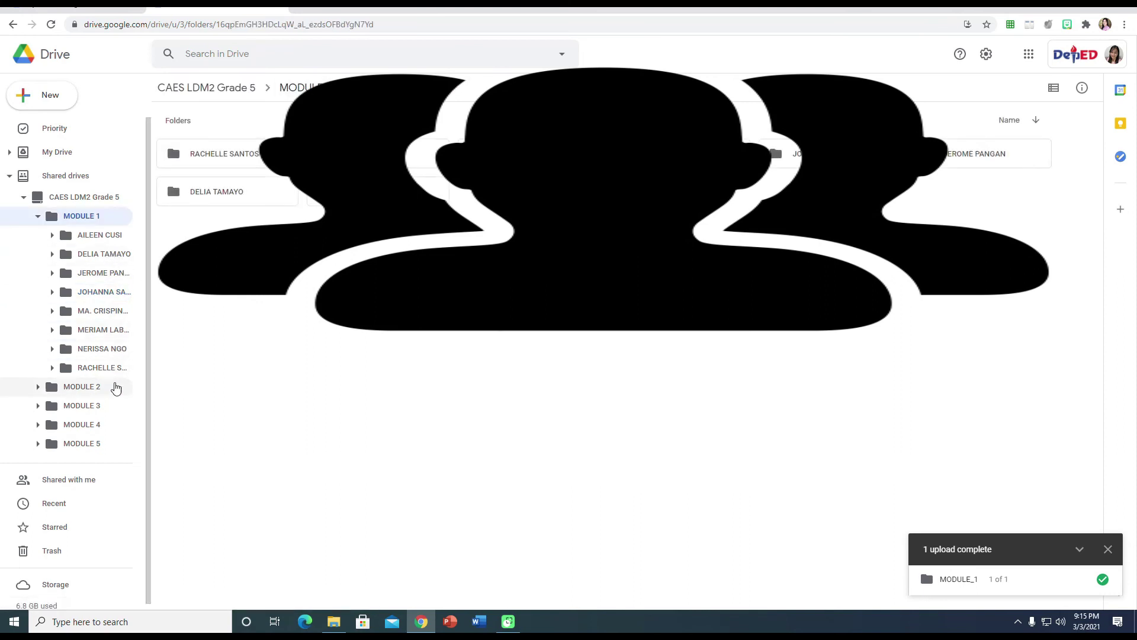
click(90, 395)
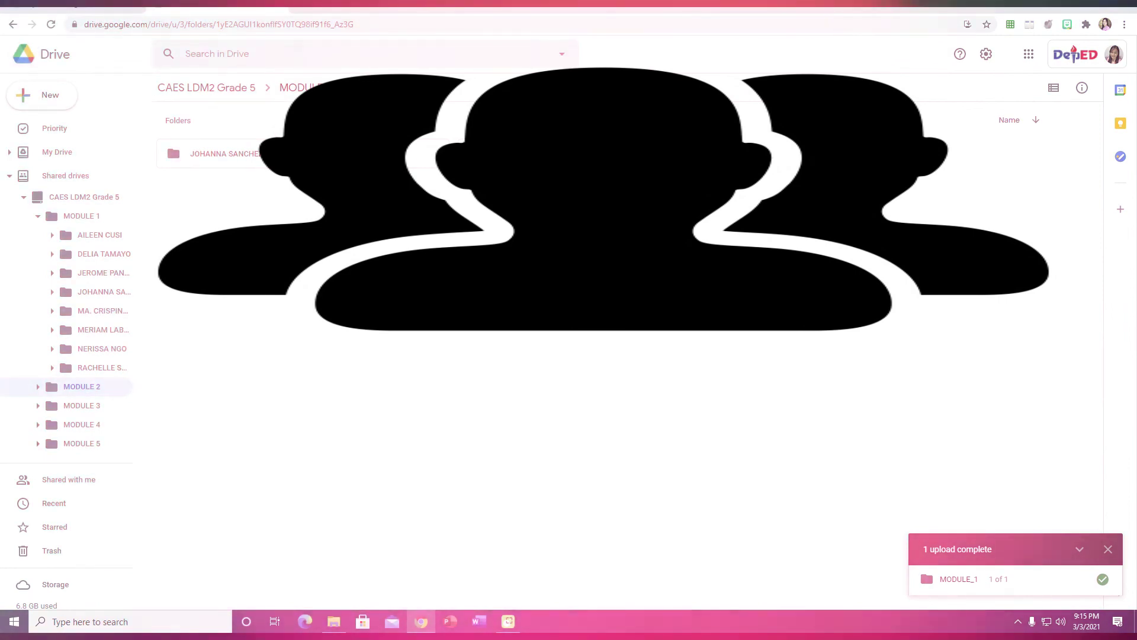
Create a new folder in MODULE 2 named with the teacher's full name.
right_click(640, 156)
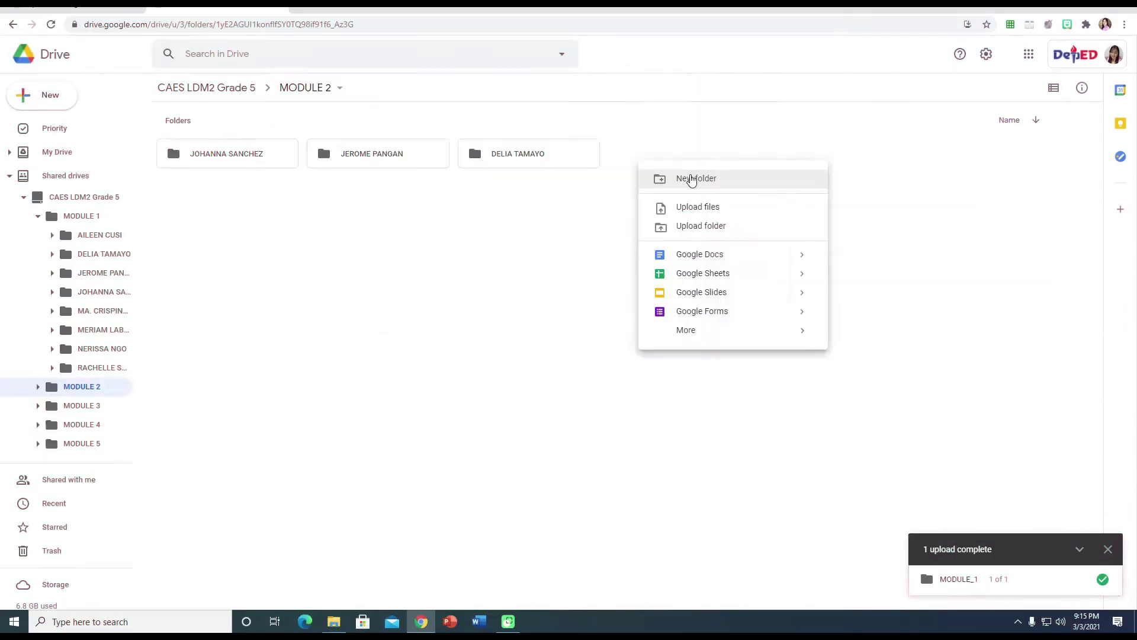
click(690, 178)
key(BackSpace)
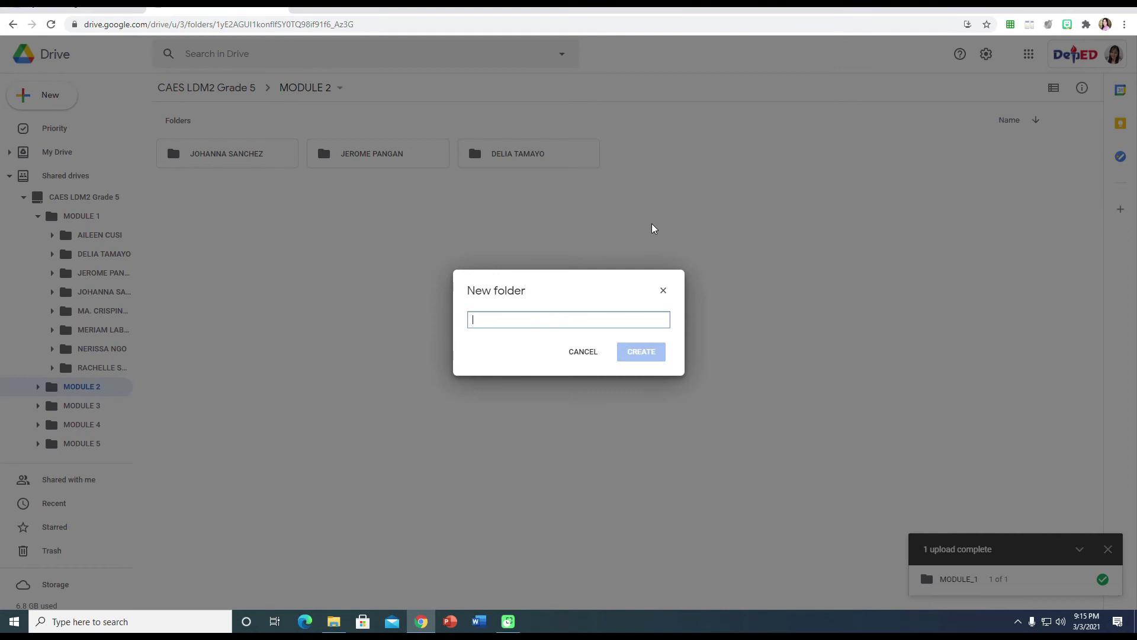
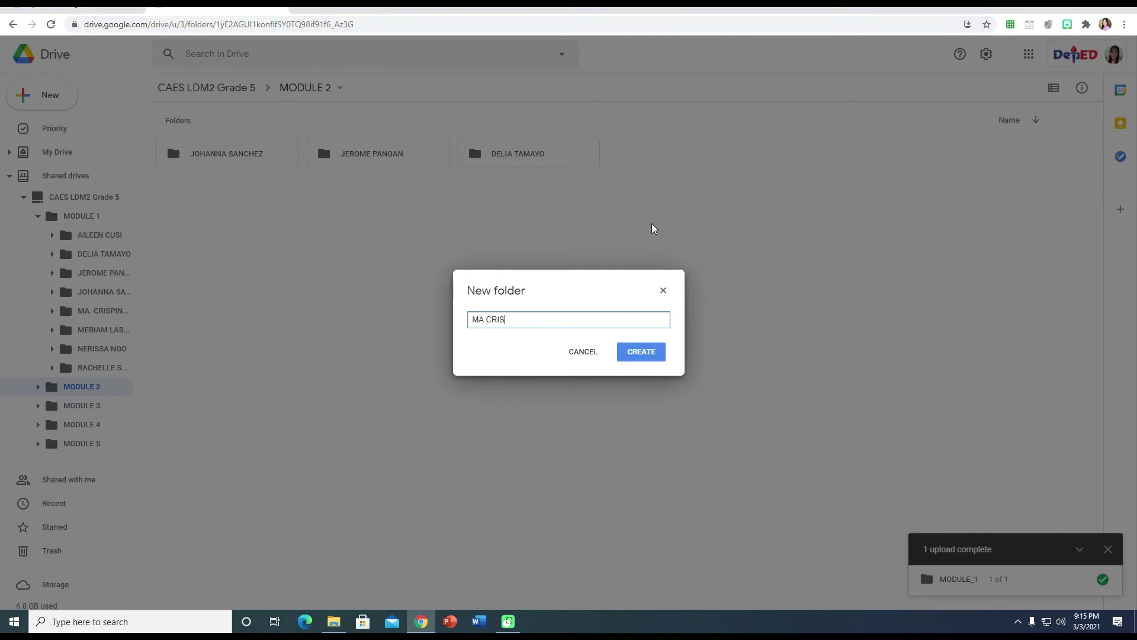
click(649, 352)
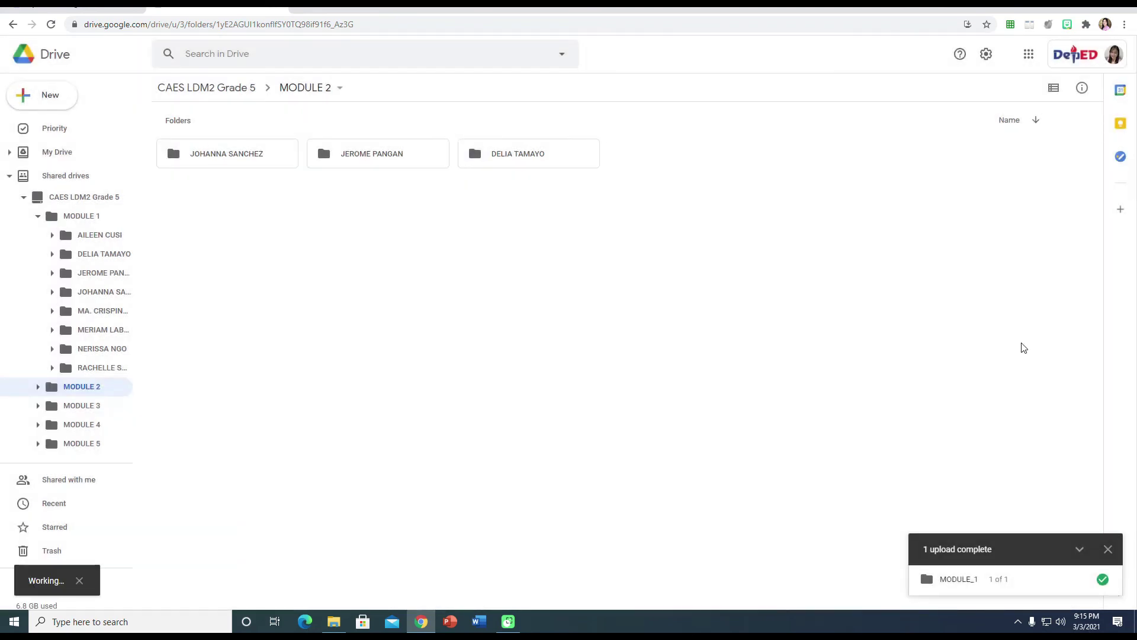
right_click(333, 218)
click(421, 231)
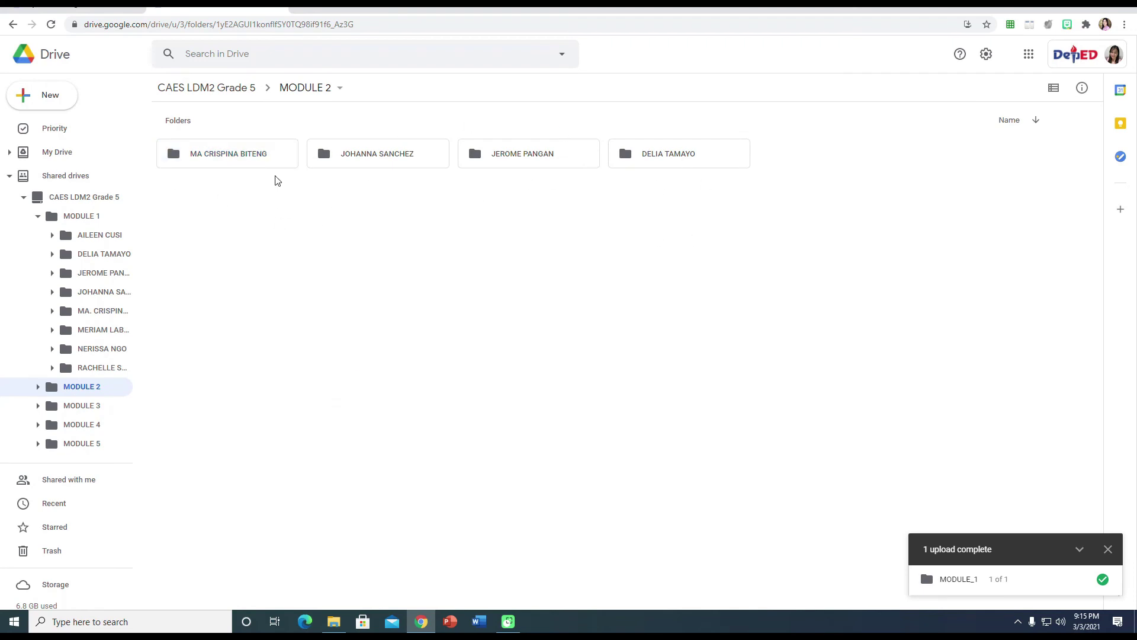
Add a teacher-named folder to MODULE 3, cancelling the extra new-folder dialog.
click(104, 407)
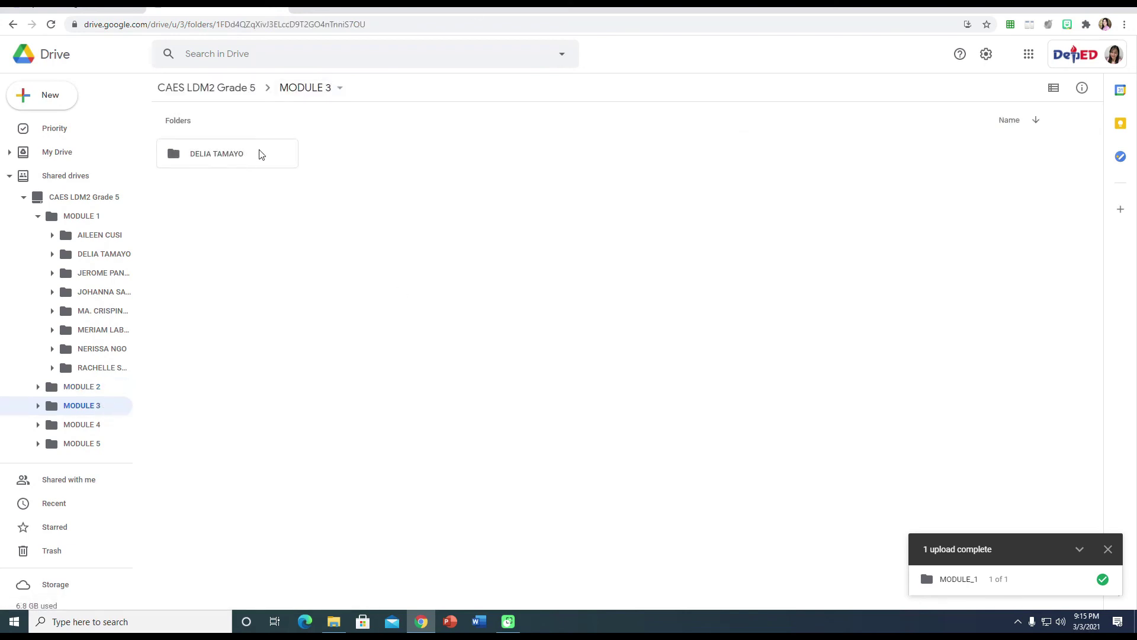
right_click(319, 166)
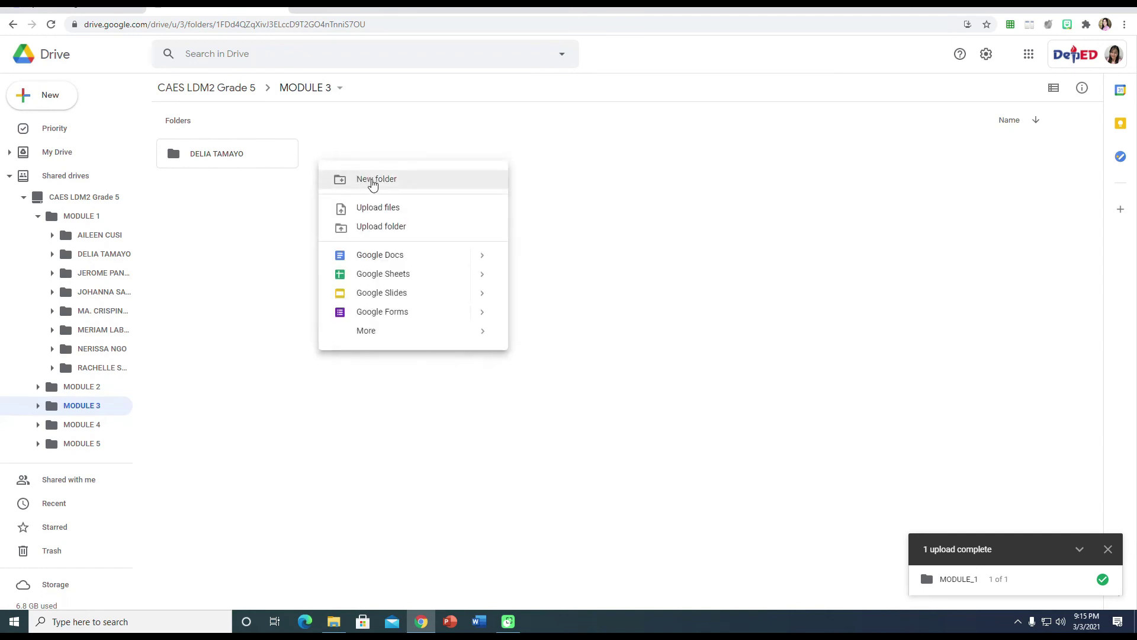
click(371, 179)
key(BackSpace)
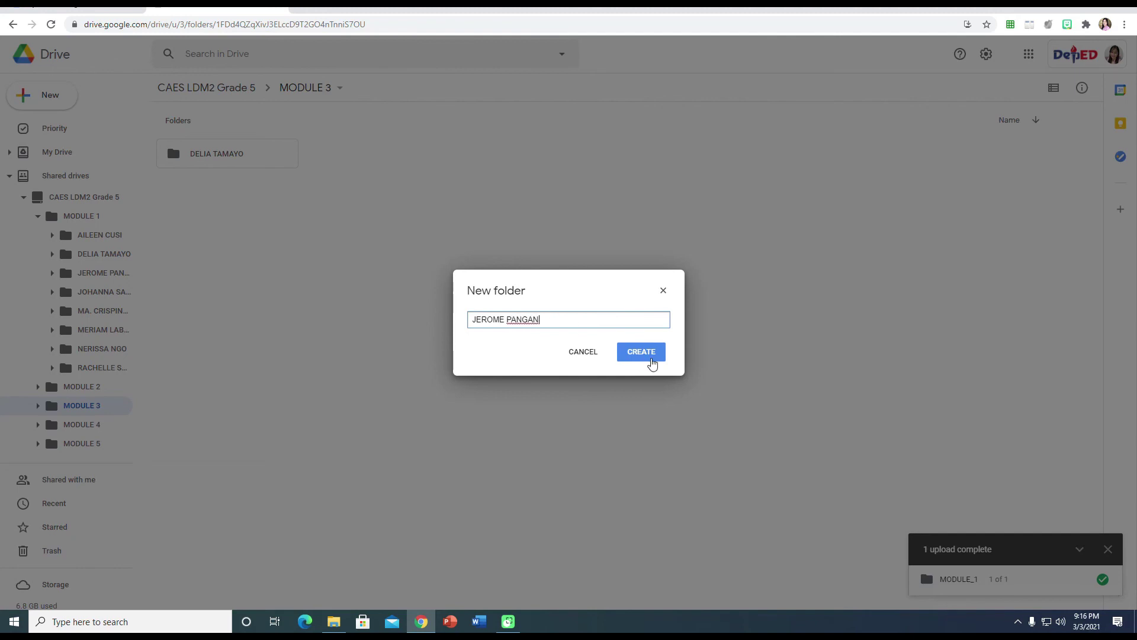
click(648, 355)
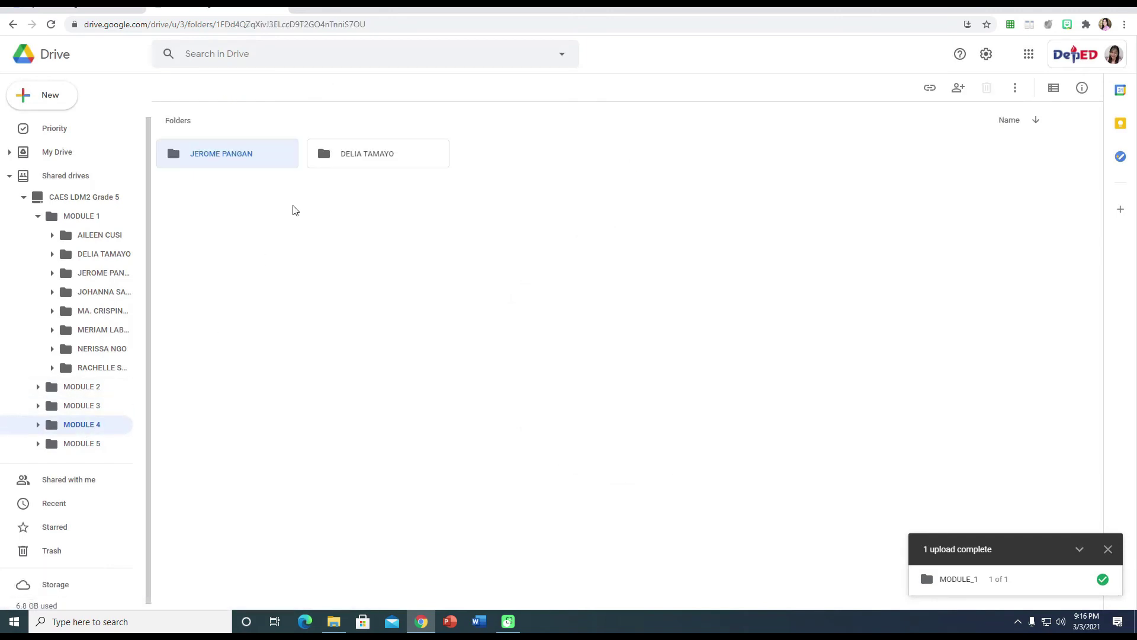
right_click(505, 162)
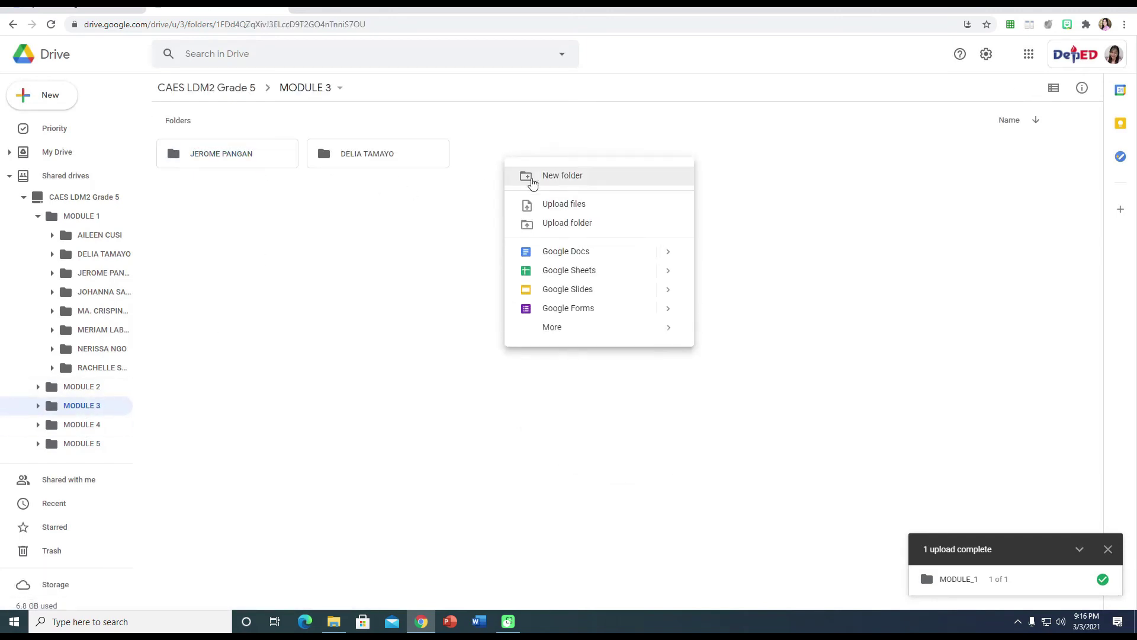
click(553, 177)
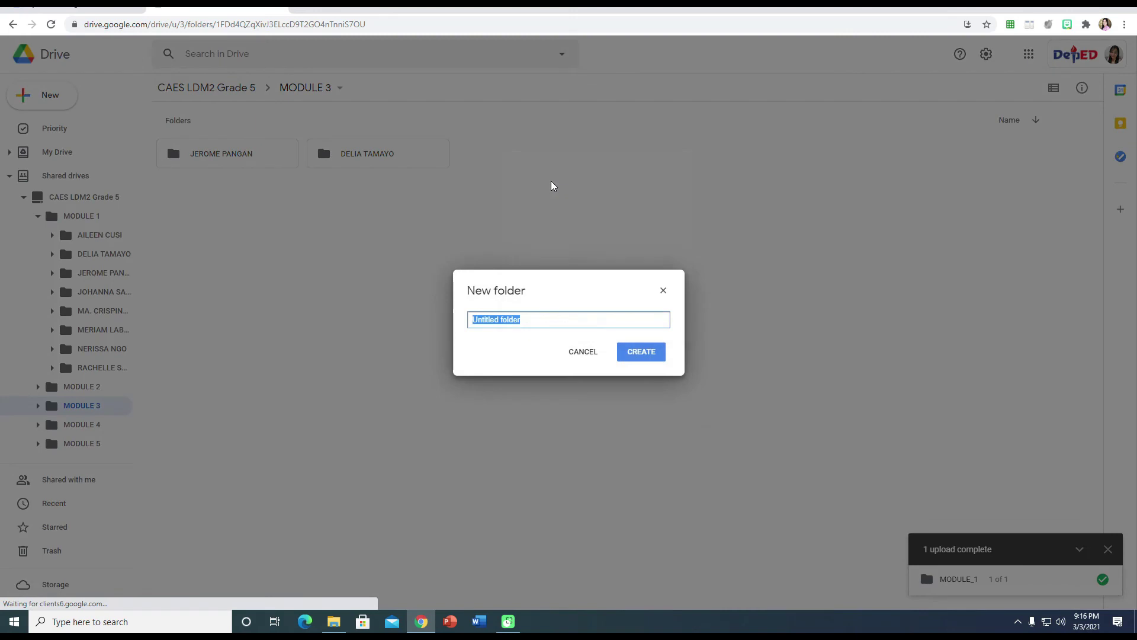
click(665, 292)
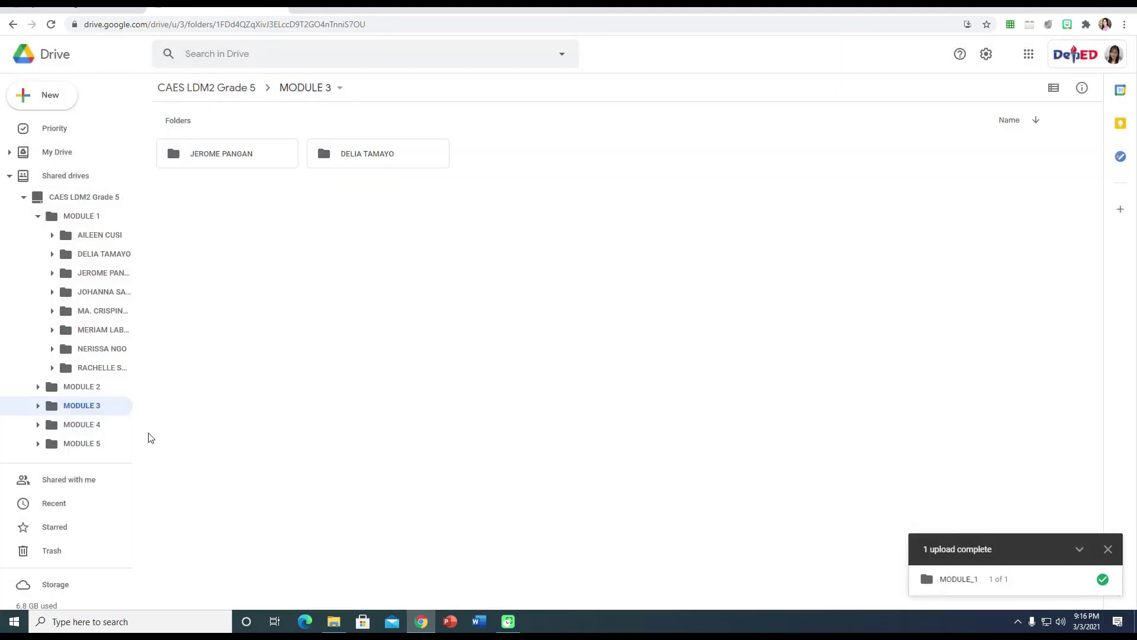
Create the first teacher-named folder inside the empty MODULE 5.
click(83, 443)
right_click(288, 177)
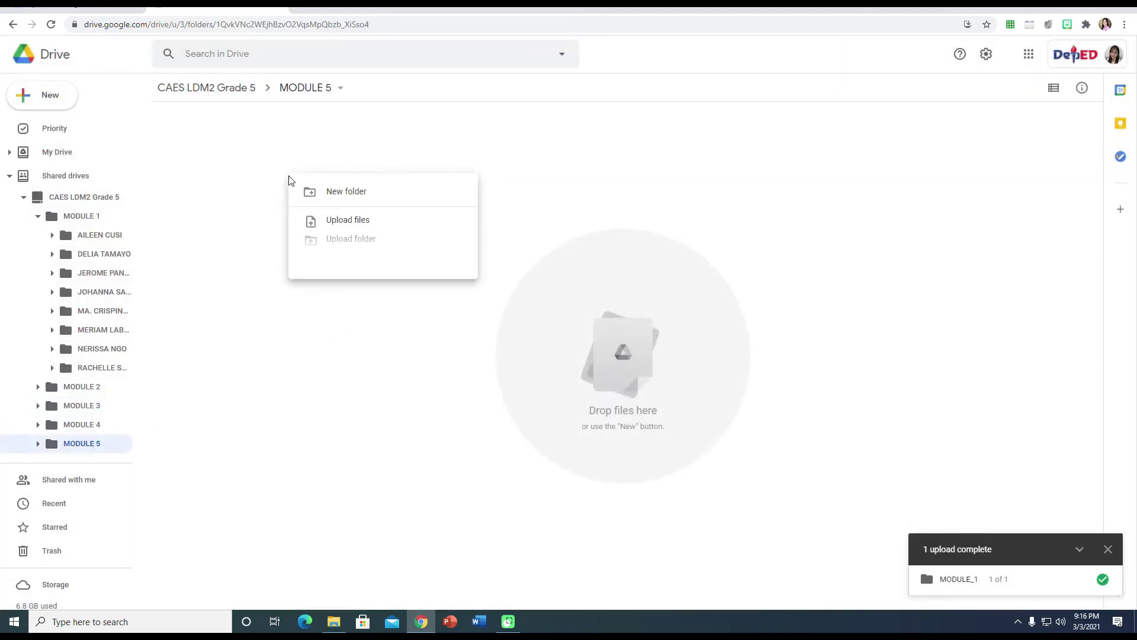
click(351, 204)
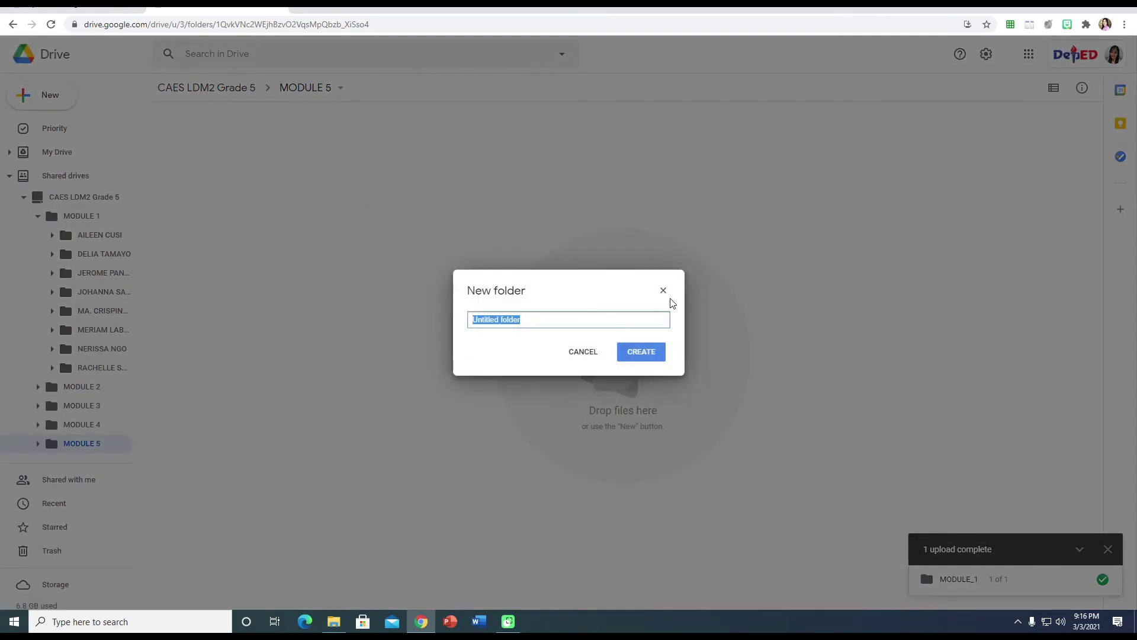
click(653, 353)
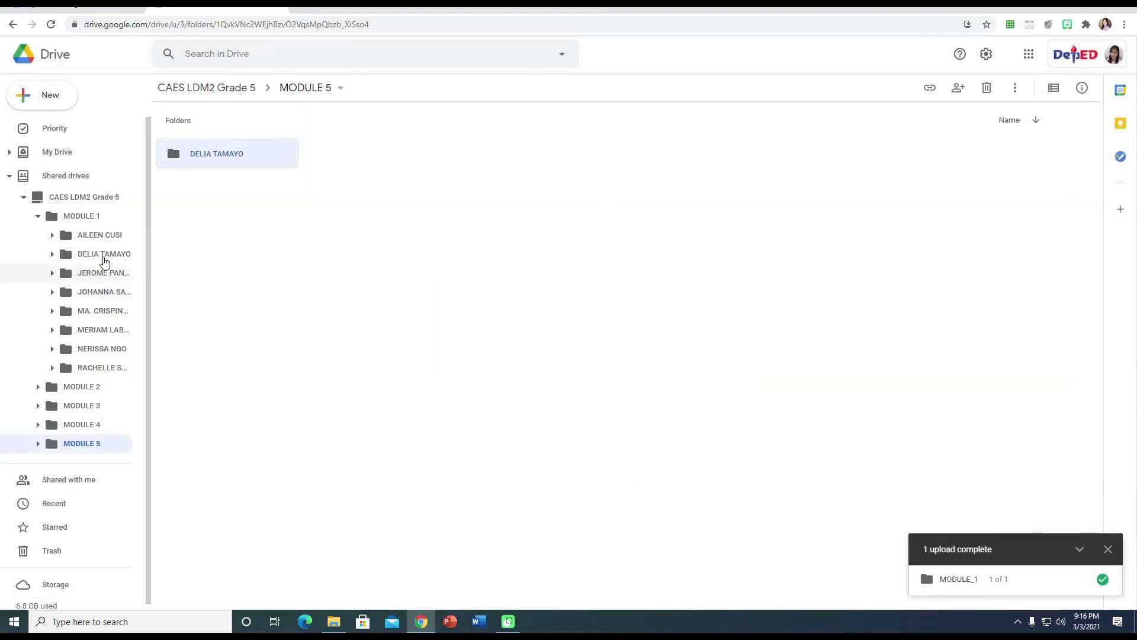
click(81, 217)
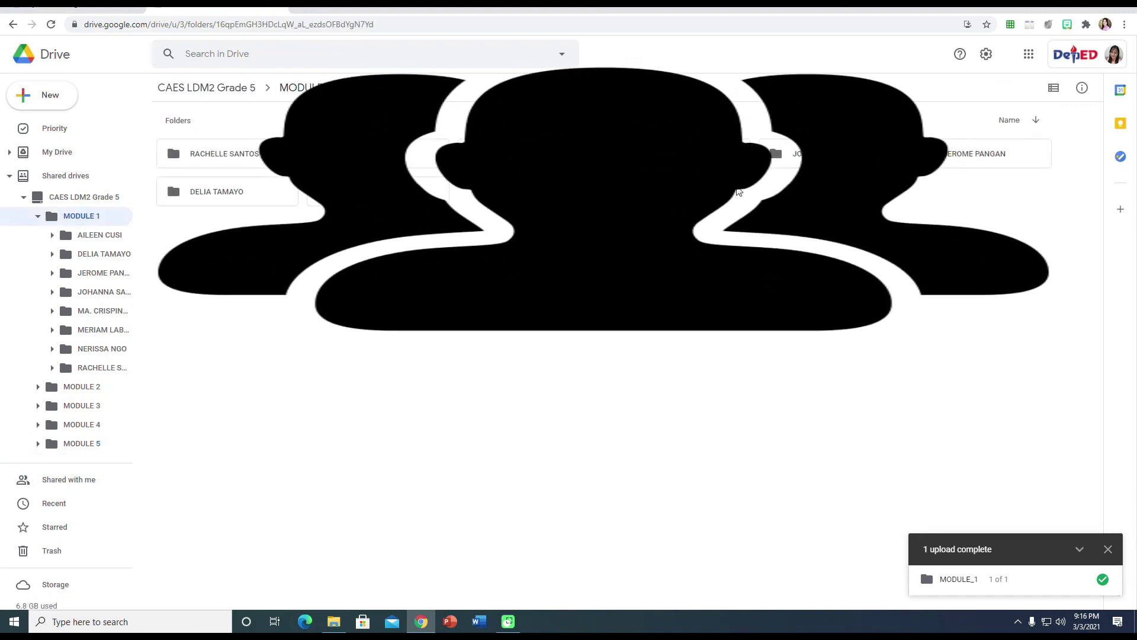
Peek inside a MODULE 1 teacher folder, then return to the CAES LDM2 Grade 5 top level.
double_click(220, 197)
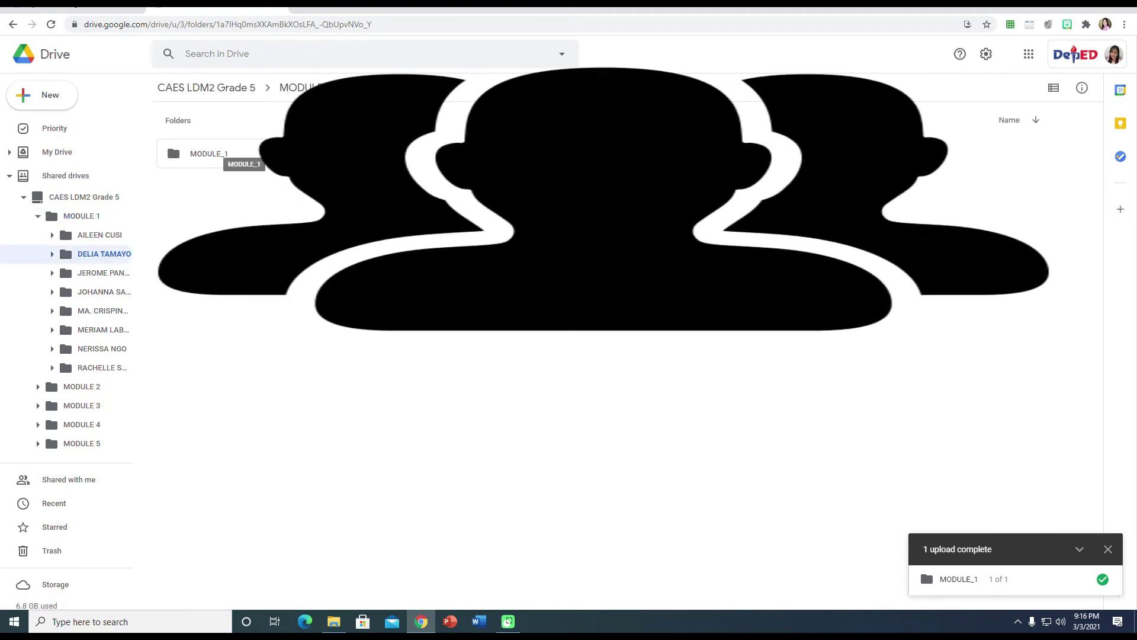
click(81, 201)
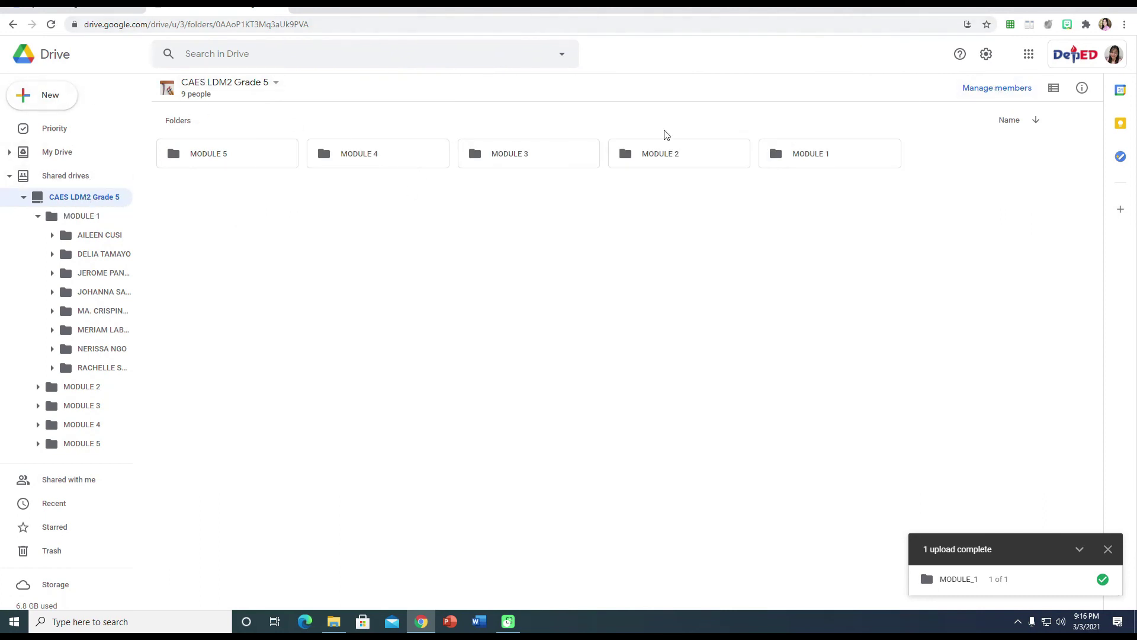
Check the CAES LDM2 Grade 5 member list and role options, then go to Shared drives.
click(998, 89)
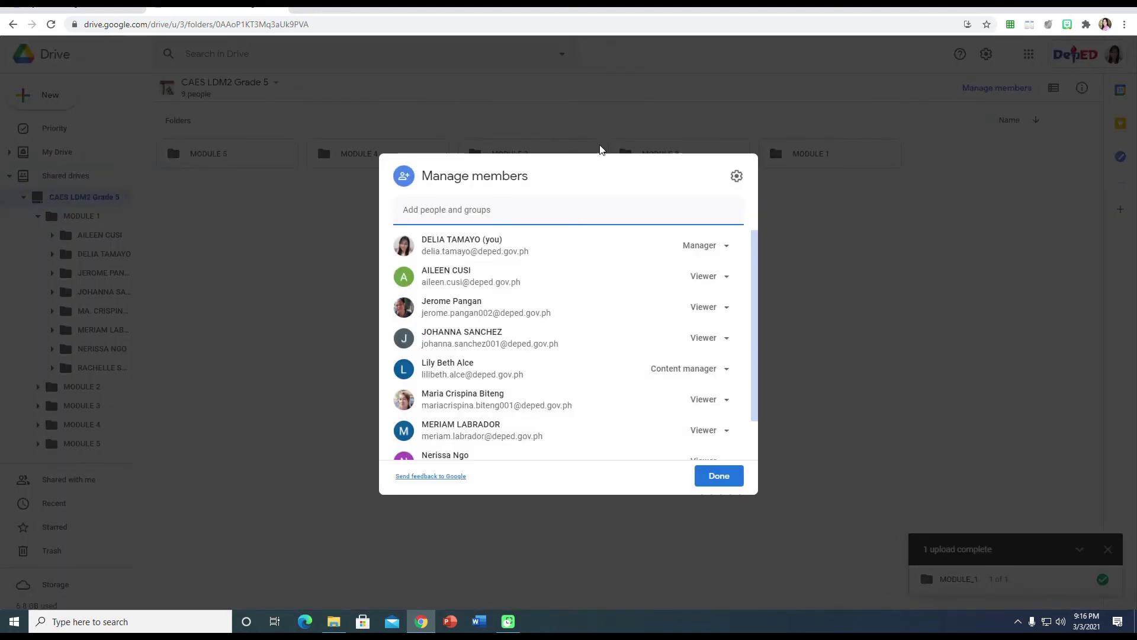
scroll(500, 313, down, 2)
click(730, 478)
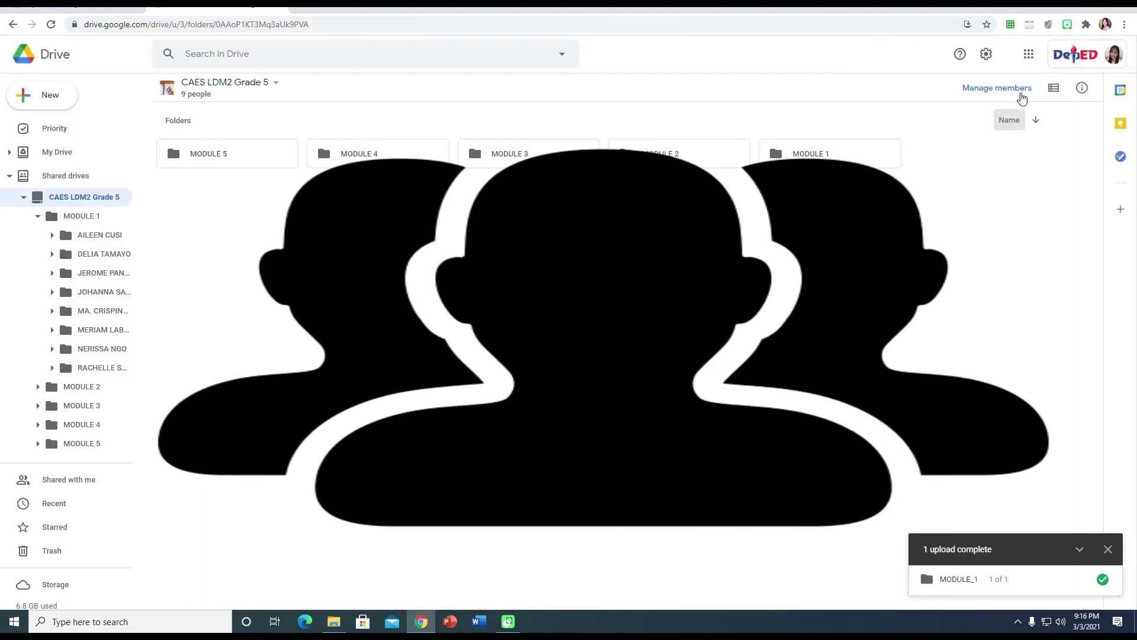
click(997, 88)
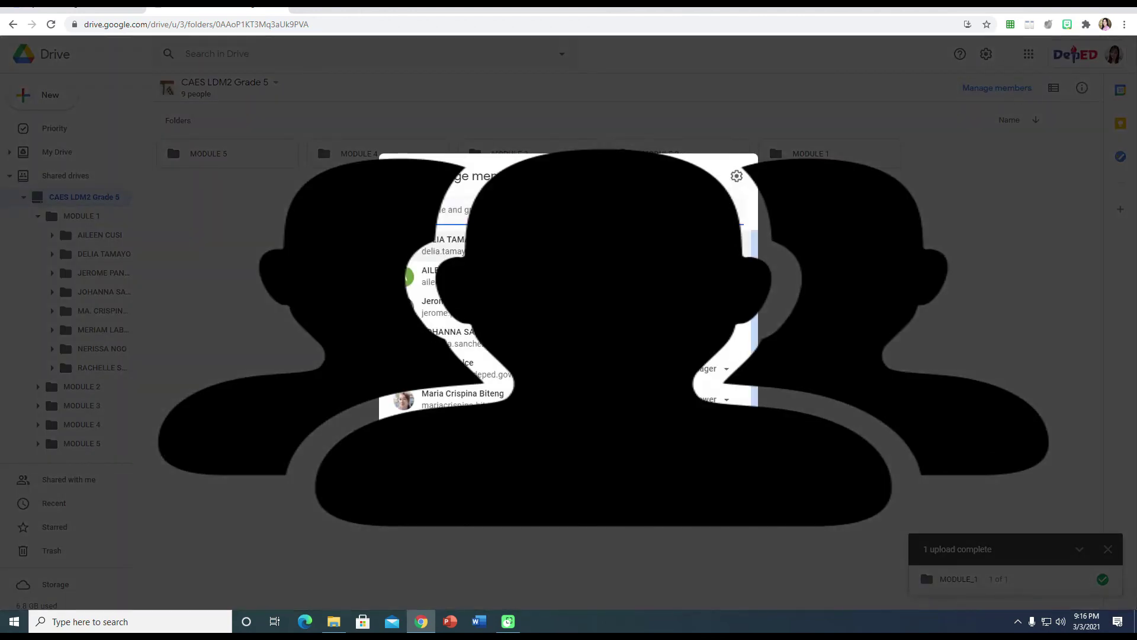
click(711, 276)
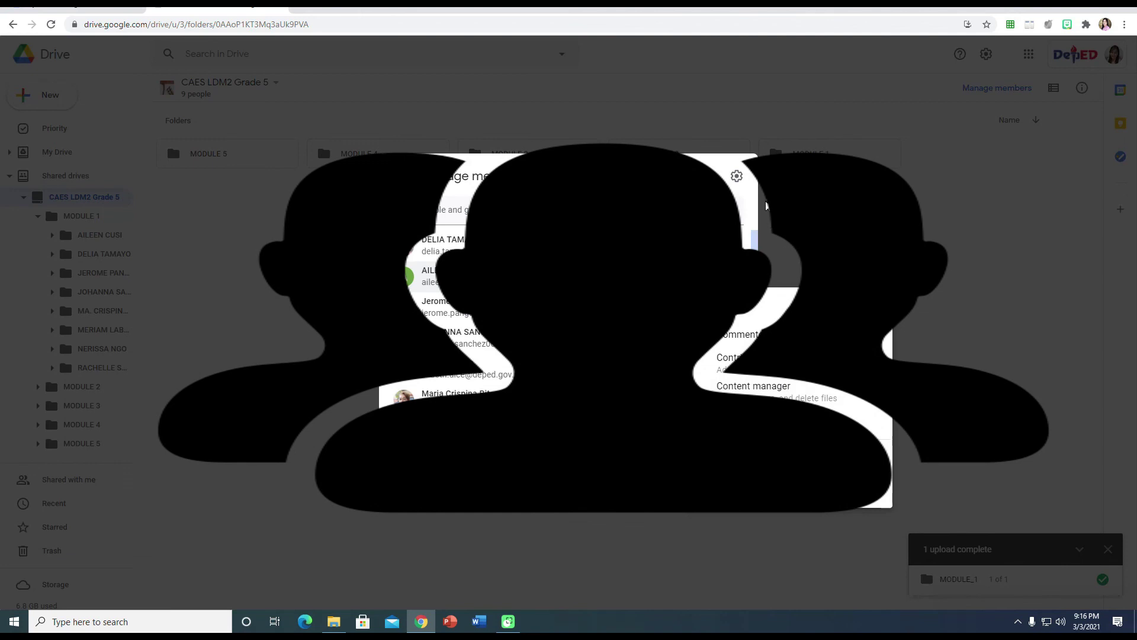
click(776, 228)
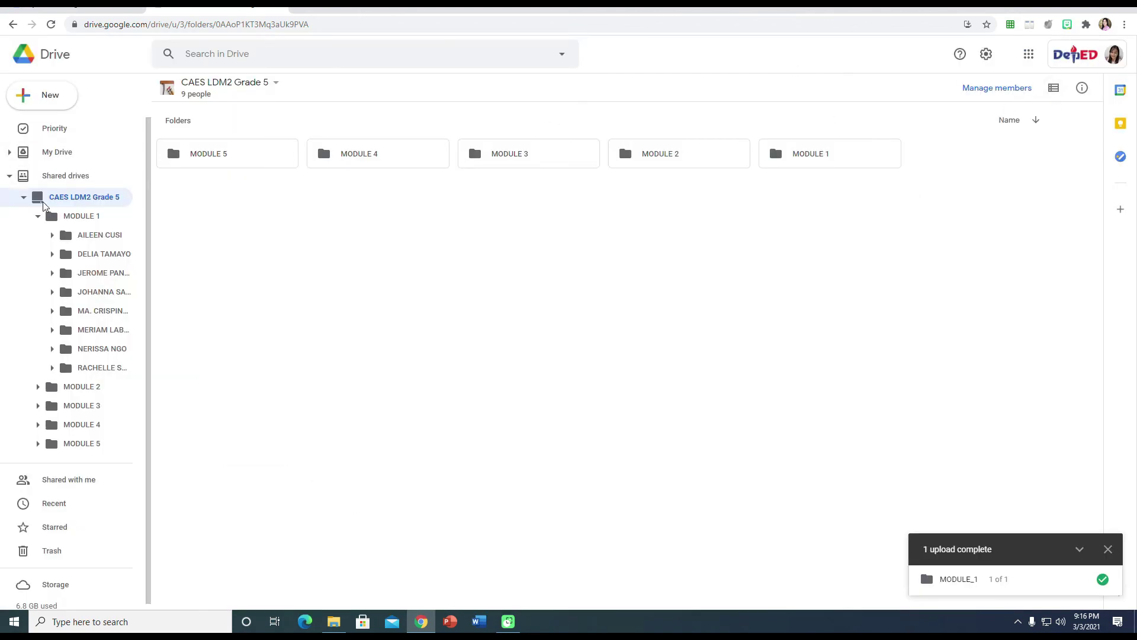
scroll(95, 350, down, 1)
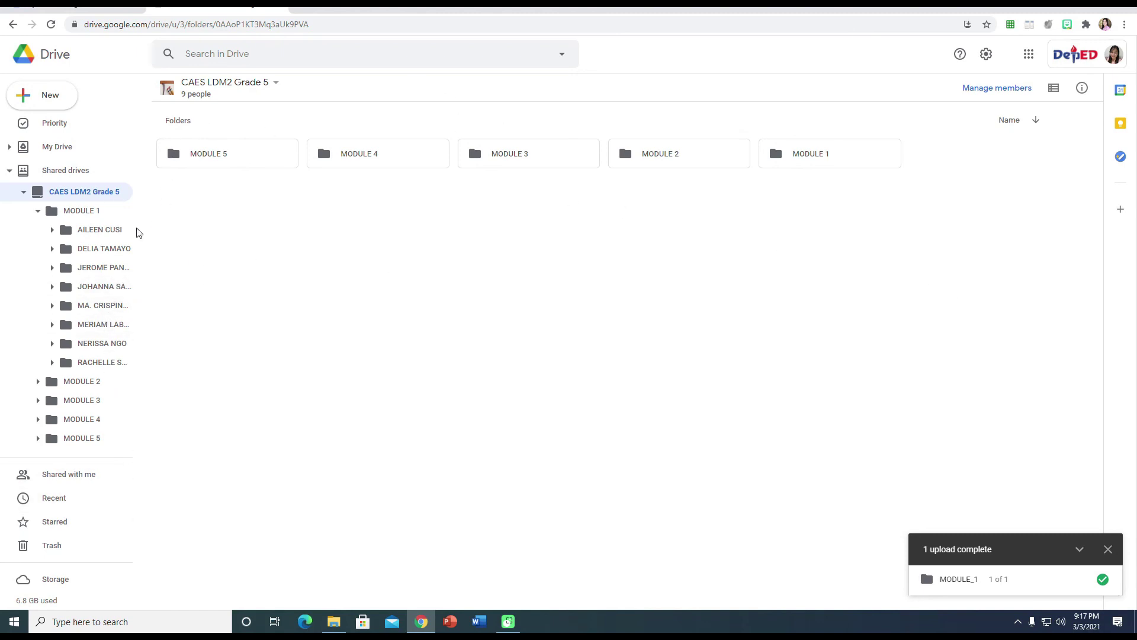
click(74, 172)
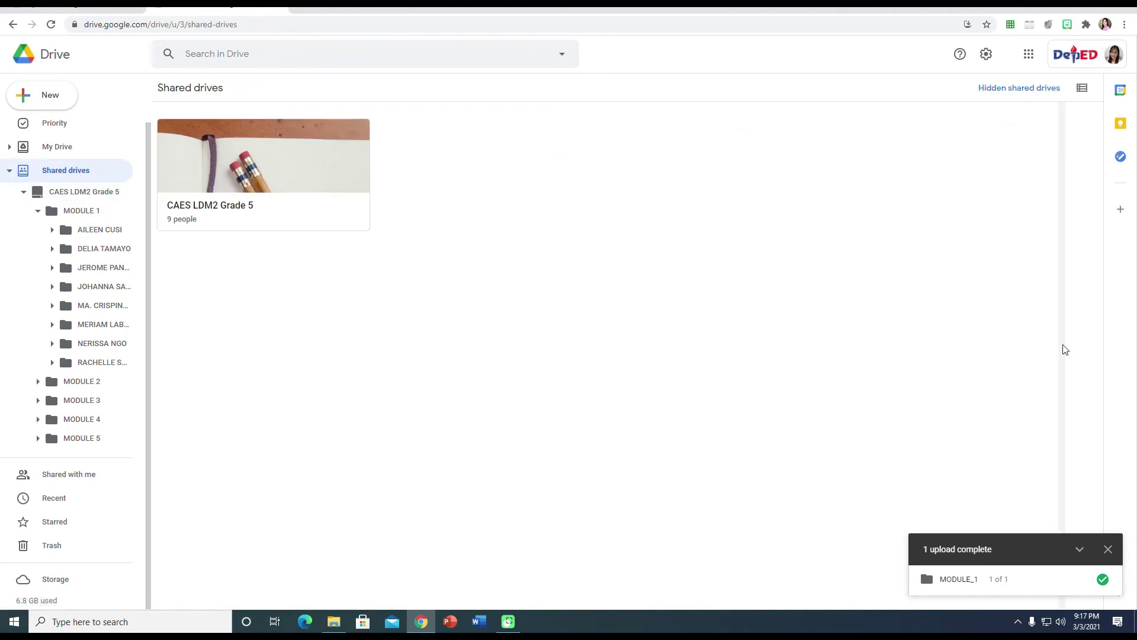